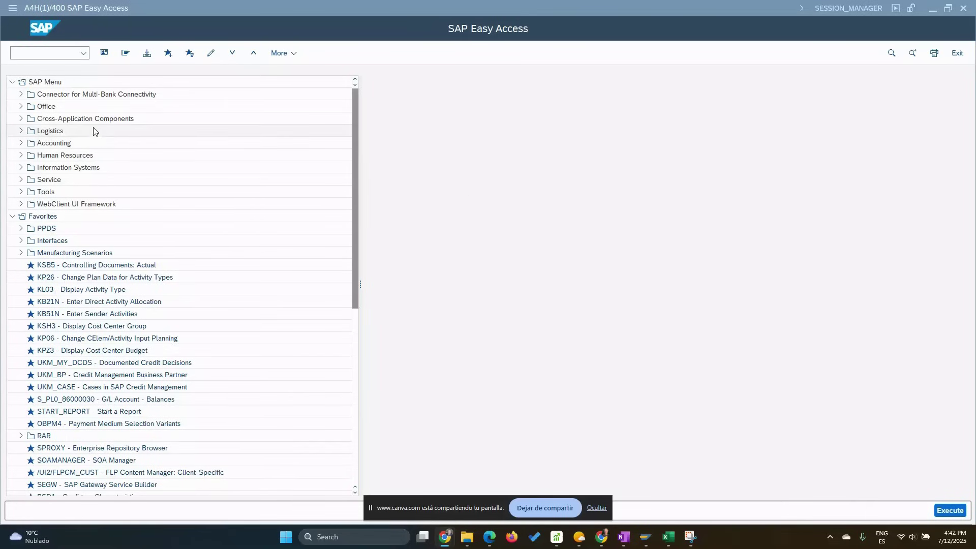
Expand Logistics › Quality Management › Quality Planning › Inspection Planning › Inspection Plan in Easy Access
{"action": "left_click", "coordinate": [50, 50]}
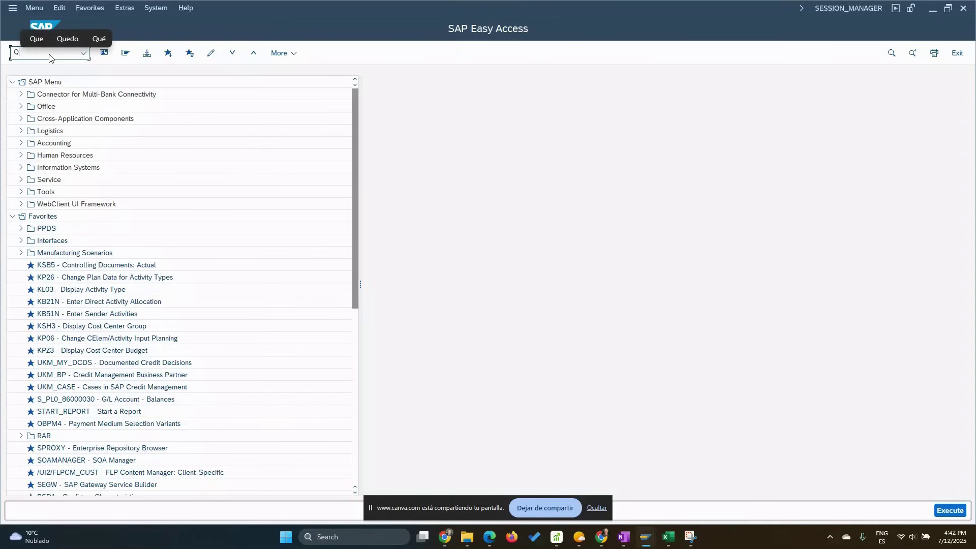
{"action": "type", "text": "01"}
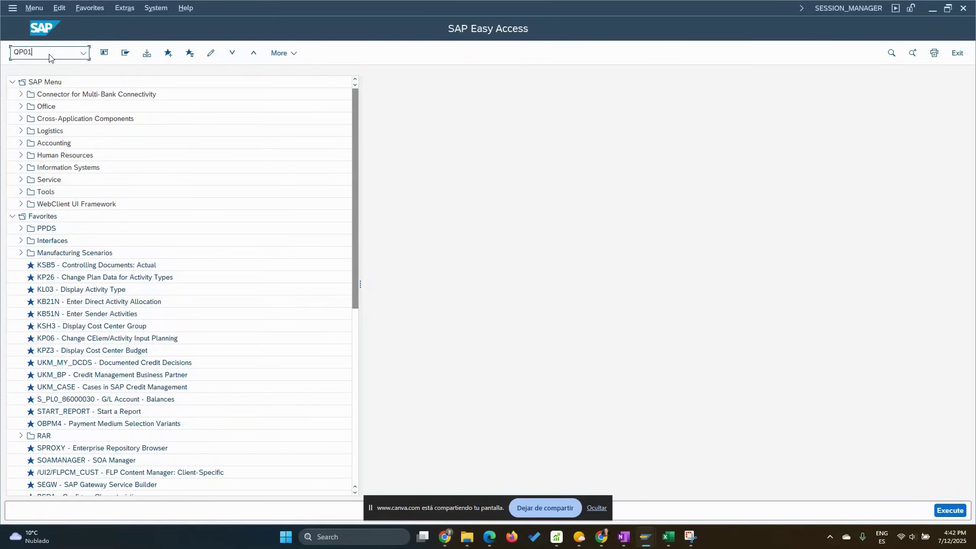
{"action": "left_click", "coordinate": [20, 131]}
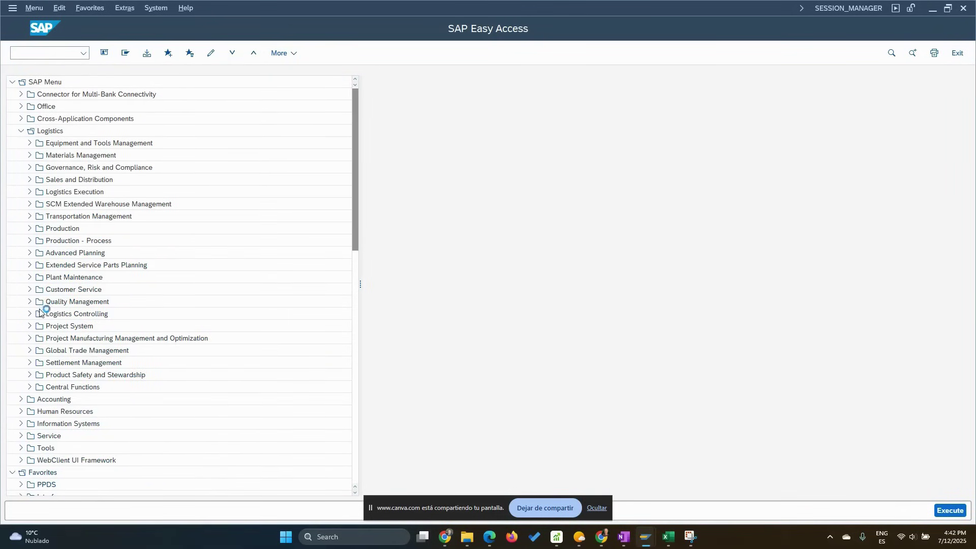
{"action": "left_click", "coordinate": [29, 301]}
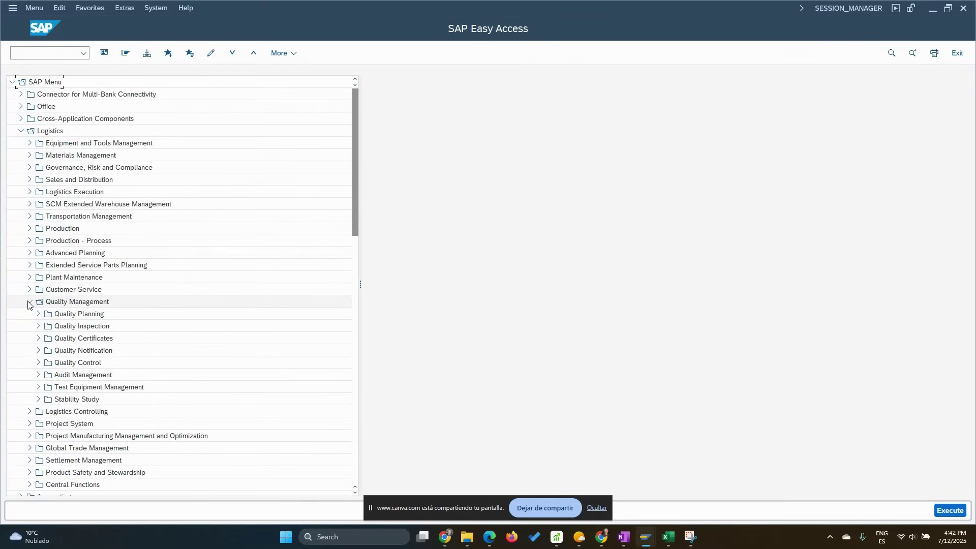
{"action": "left_click", "coordinate": [39, 314]}
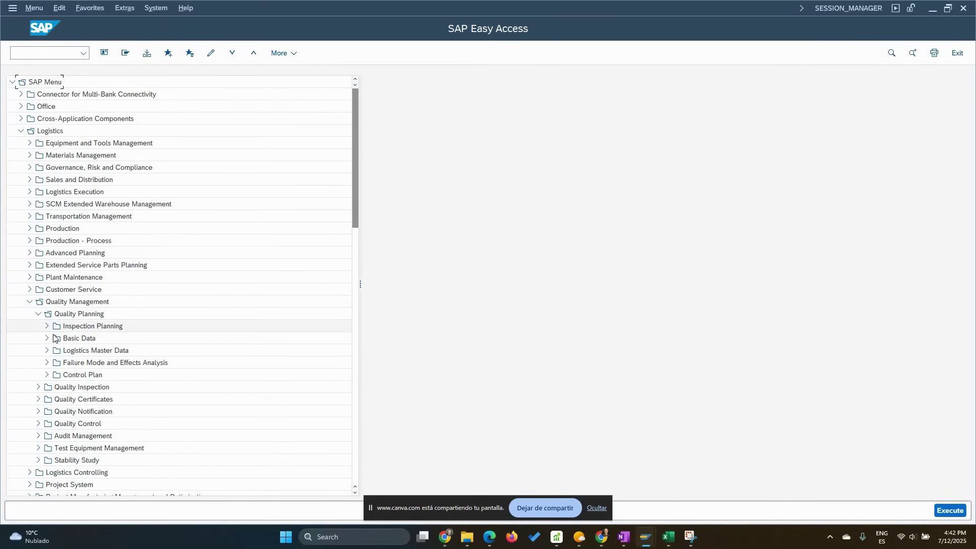
{"action": "left_click", "coordinate": [47, 326]}
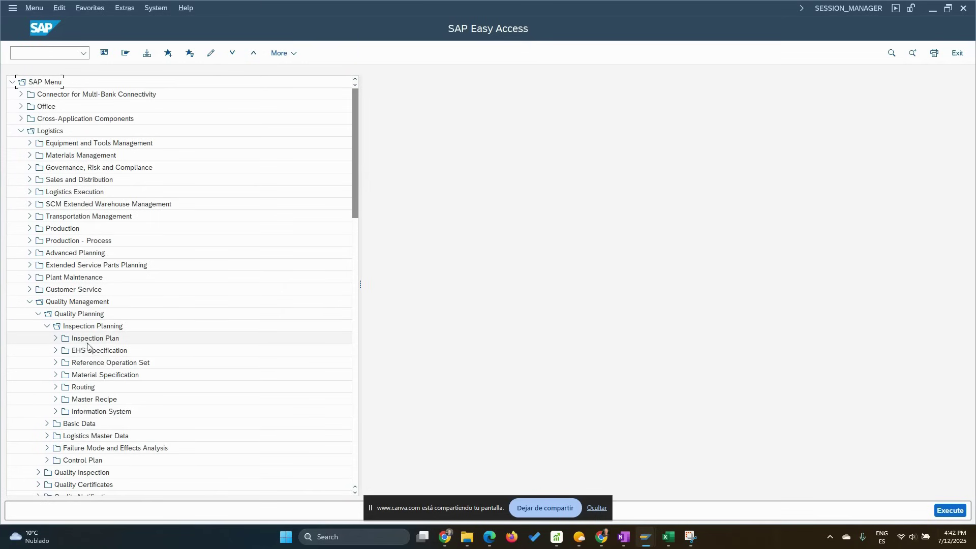
{"action": "left_click", "coordinate": [55, 338]}
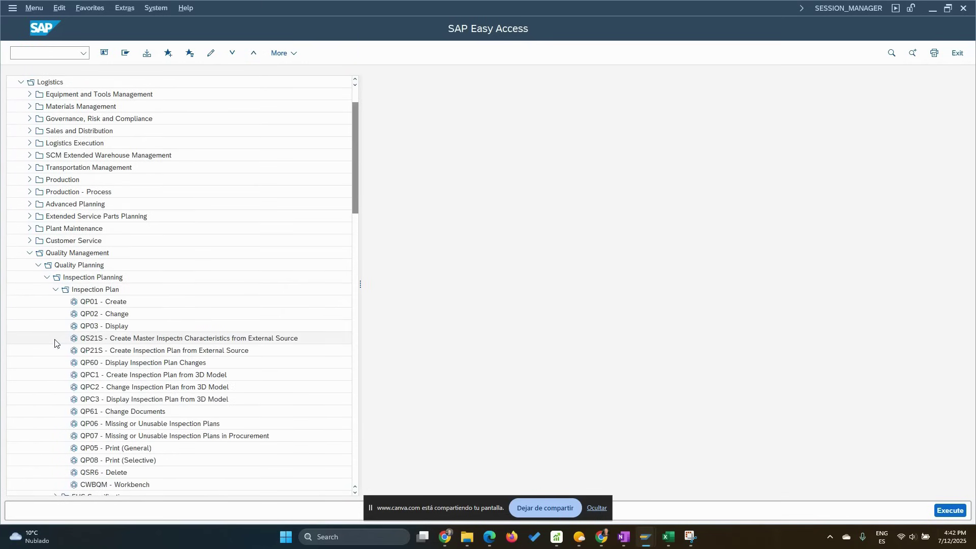
Start QP01 for material NPK151515 in plant DE01 (Berlin Plant) and continue to the header
{"action": "double_click", "coordinate": [108, 305]}
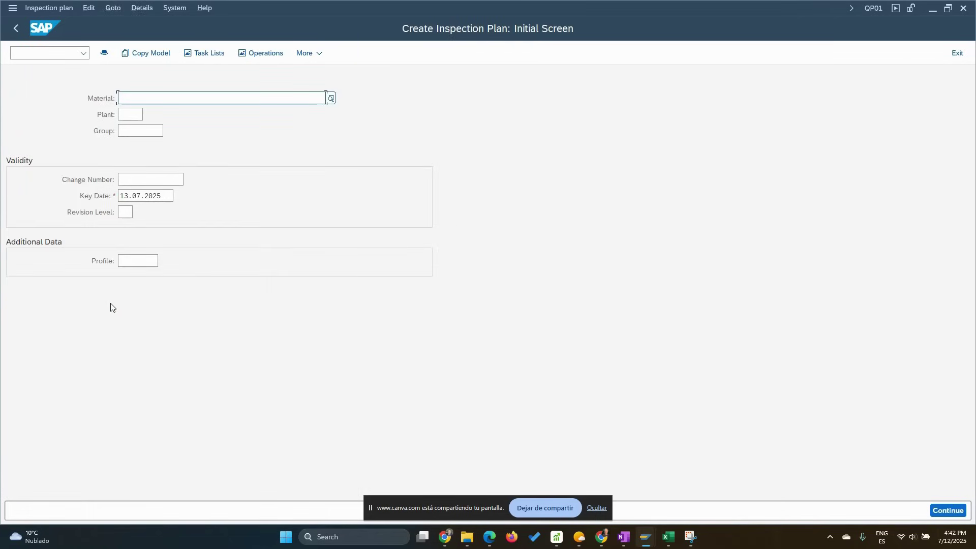
{"action": "key", "text": "BackSpace"}
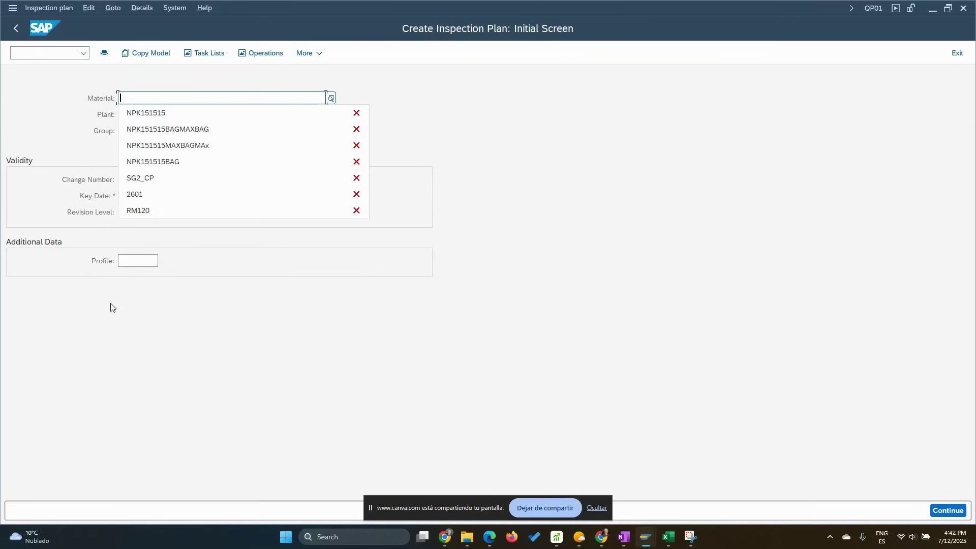
{"action": "left_click", "coordinate": [174, 111]}
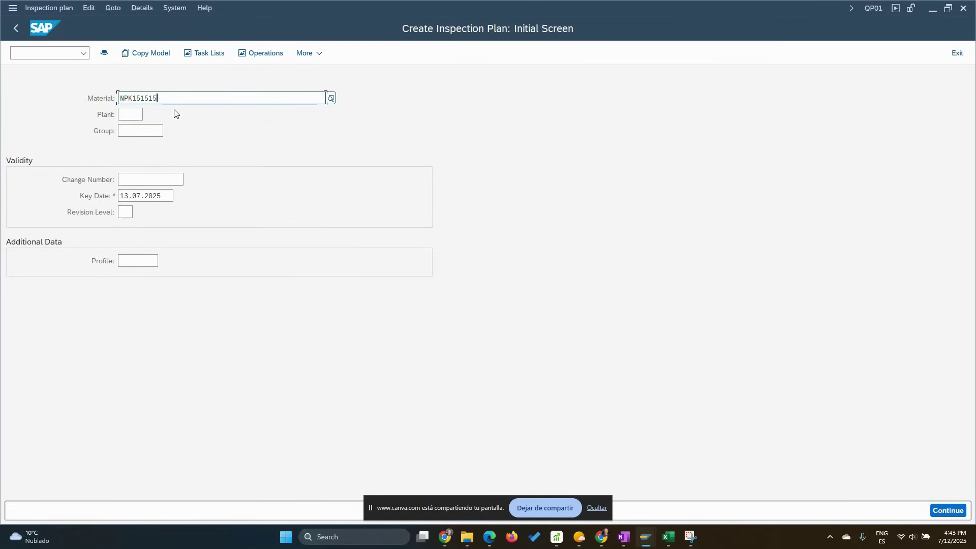
{"action": "left_click", "coordinate": [128, 115]}
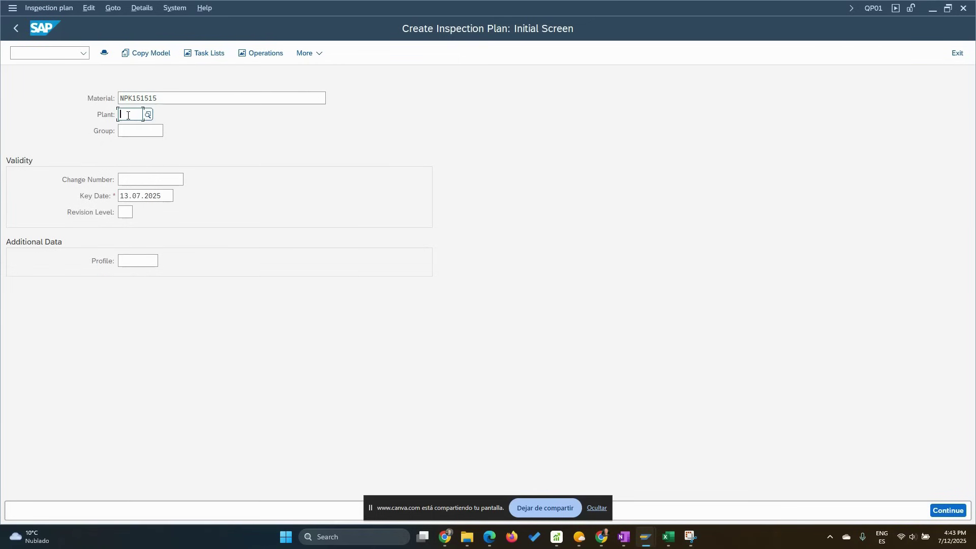
{"action": "type", "text": "DE01"}
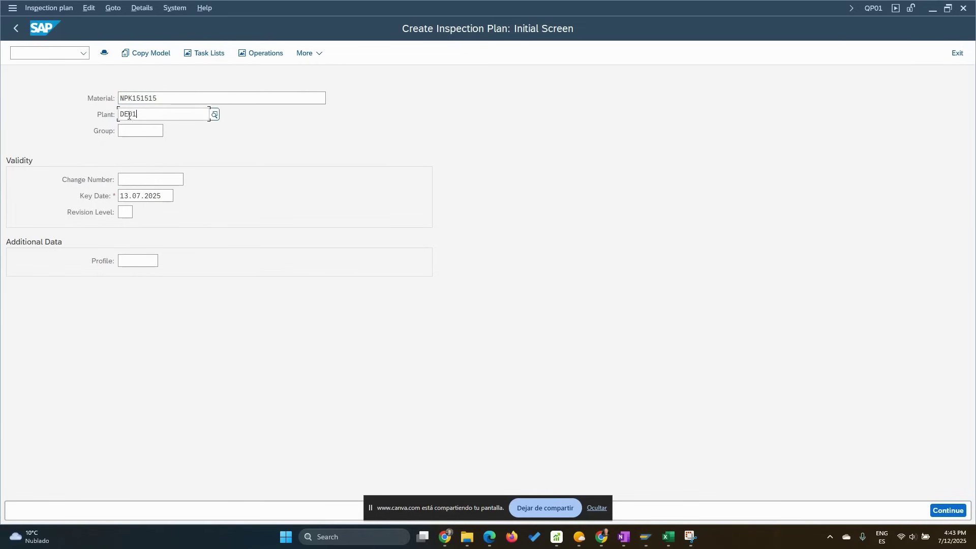
{"action": "left_click", "coordinate": [208, 178]}
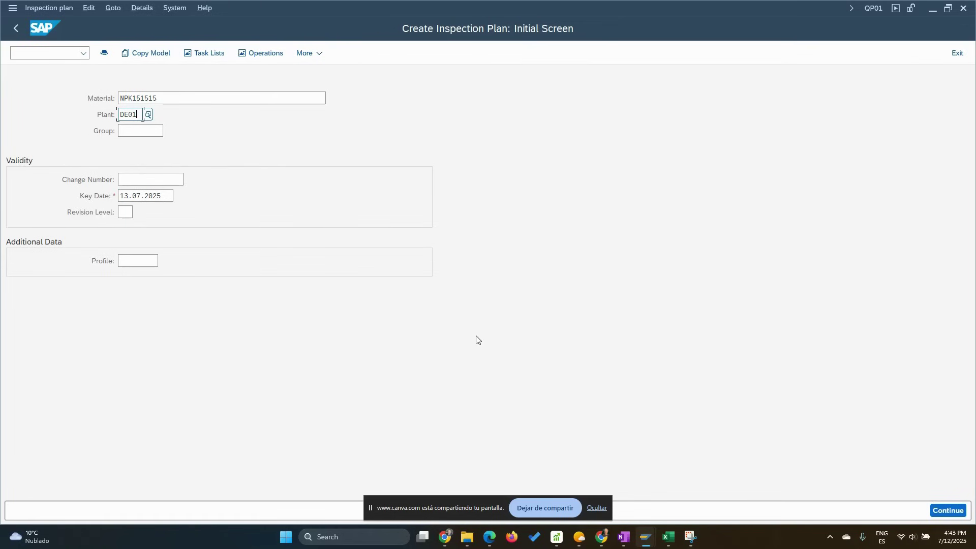
{"action": "key", "text": "Return"}
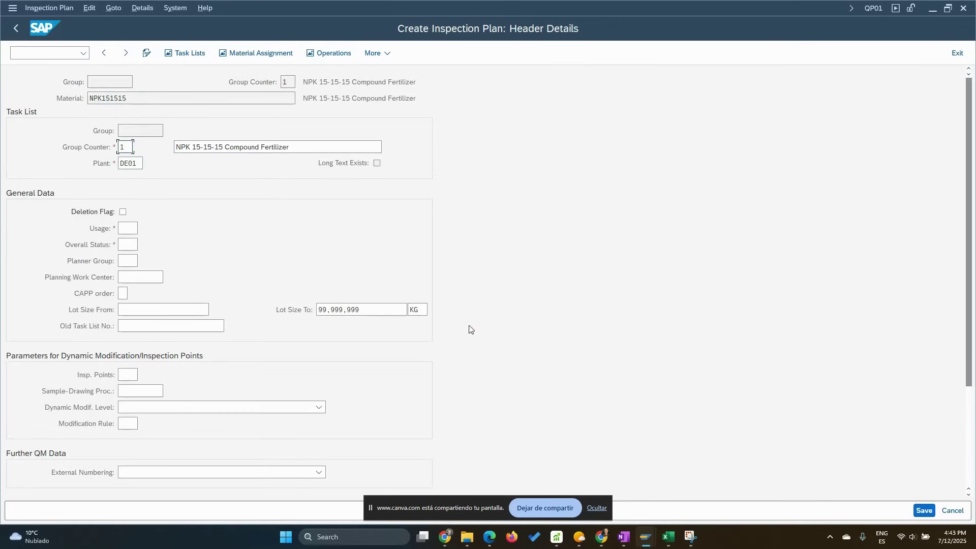
Change the task list's group counter from 1 to 0
{"action": "double_click", "coordinate": [125, 146]}
{"action": "type", "text": "0"}
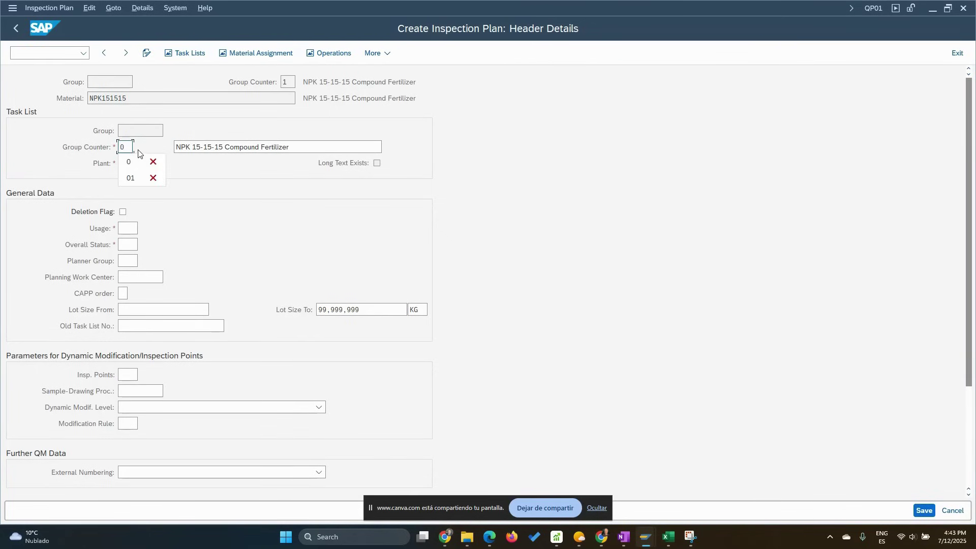
{"action": "key", "text": "Escape"}
{"action": "left_click", "coordinate": [128, 228]}
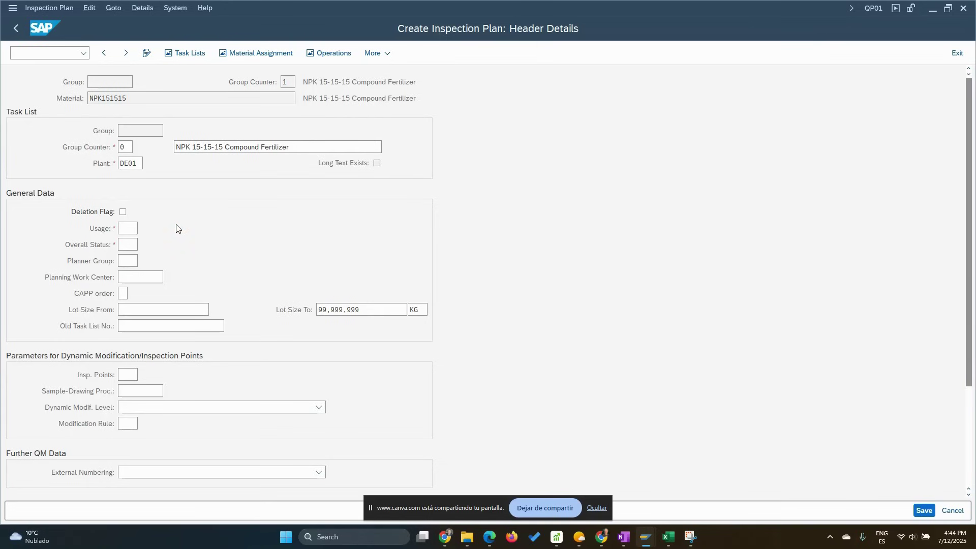
Set Usage 1 (Production), Overall Status 4 (Released, General) and Planner Group 01 in the header
{"action": "key", "text": "F4"}
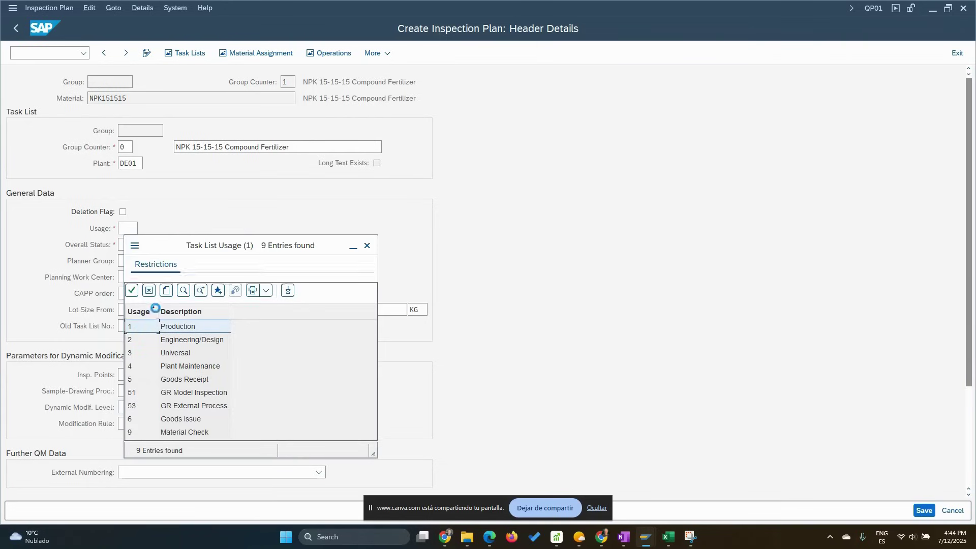
{"action": "double_click", "coordinate": [172, 329]}
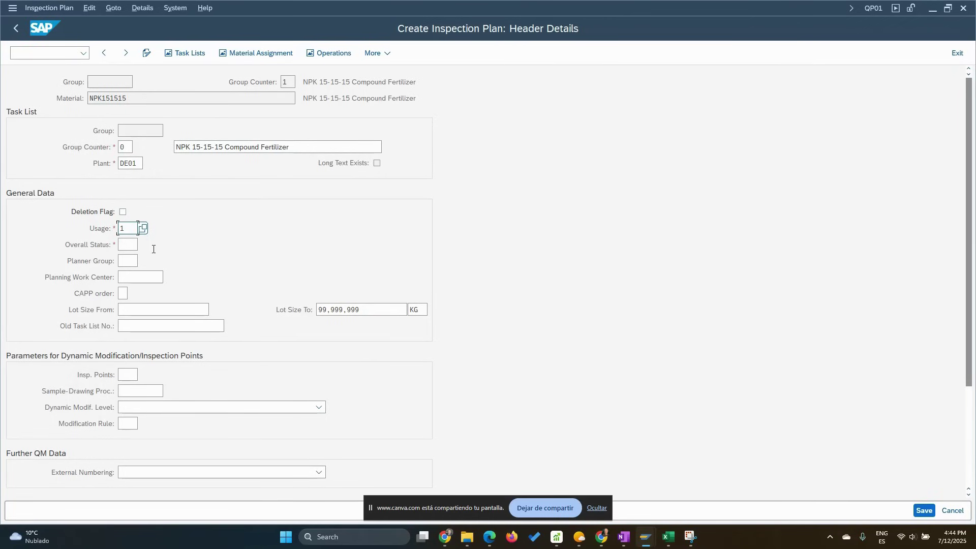
{"action": "left_click", "coordinate": [126, 245]}
{"action": "left_click", "coordinate": [144, 245]}
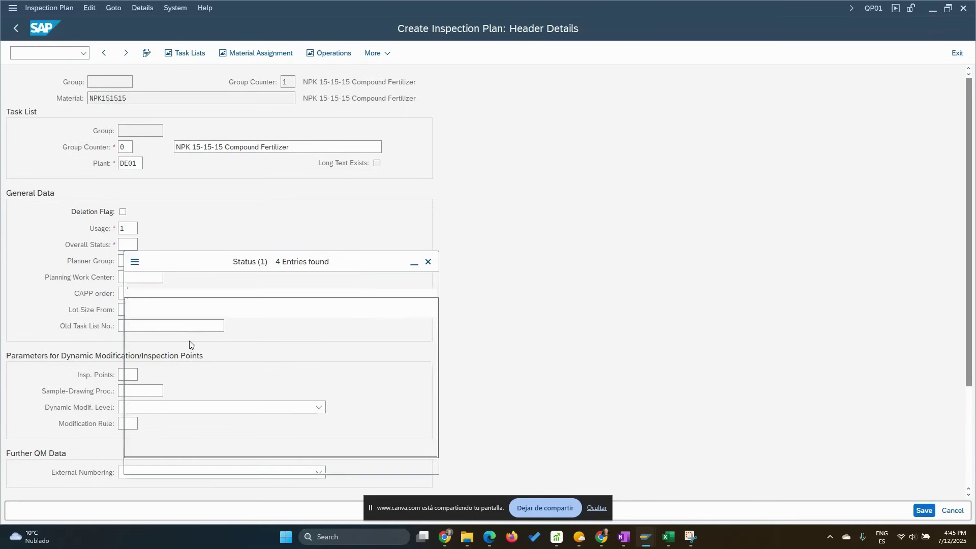
{"action": "double_click", "coordinate": [171, 382]}
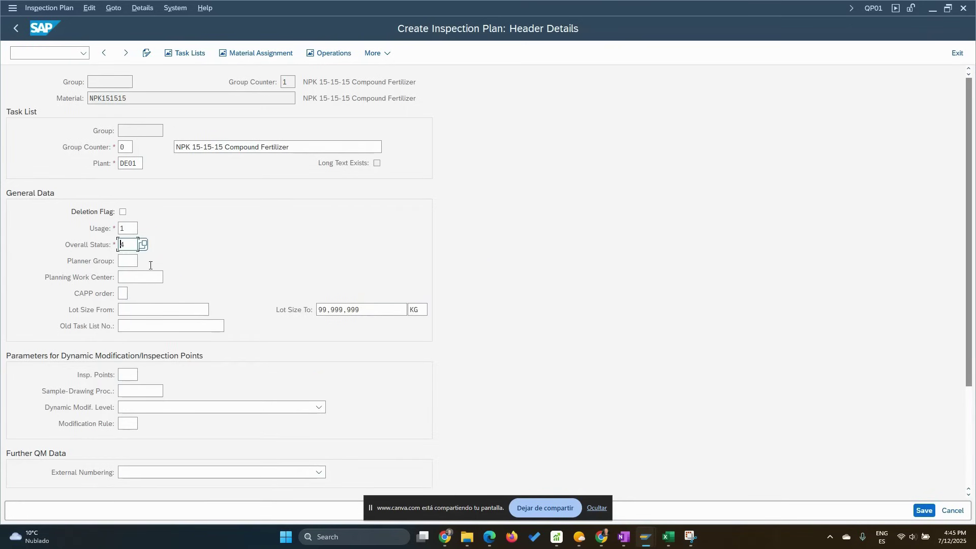
{"action": "left_click", "coordinate": [127, 261]}
{"action": "left_click", "coordinate": [143, 261]}
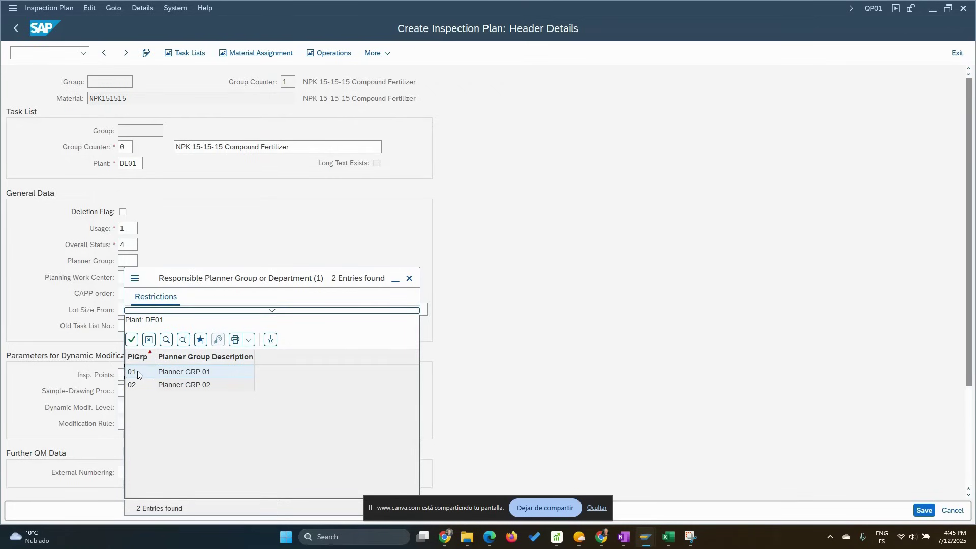
{"action": "double_click", "coordinate": [137, 374]}
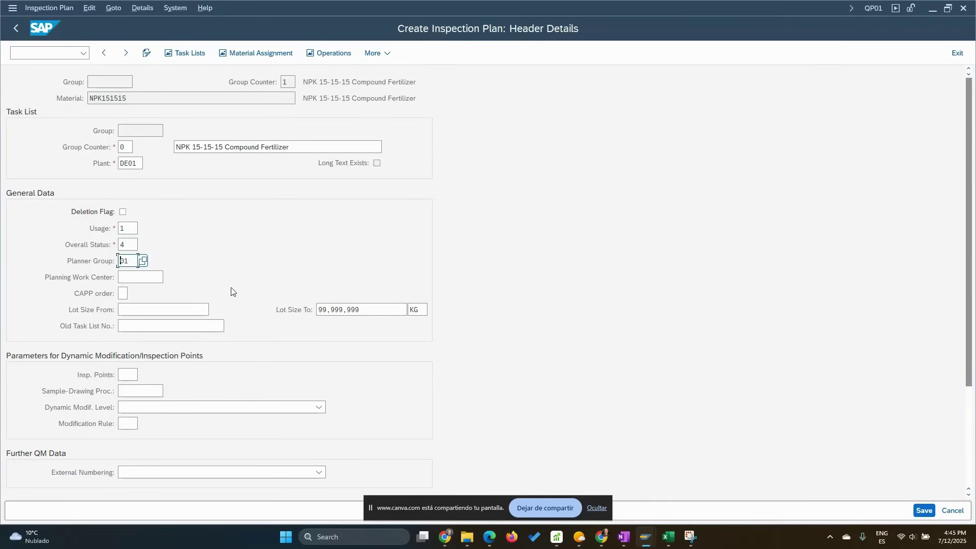
Search DE01 work centers and assign MAIN_LAB (Main Central Laboratory) as planning work center
{"action": "left_click", "coordinate": [143, 278]}
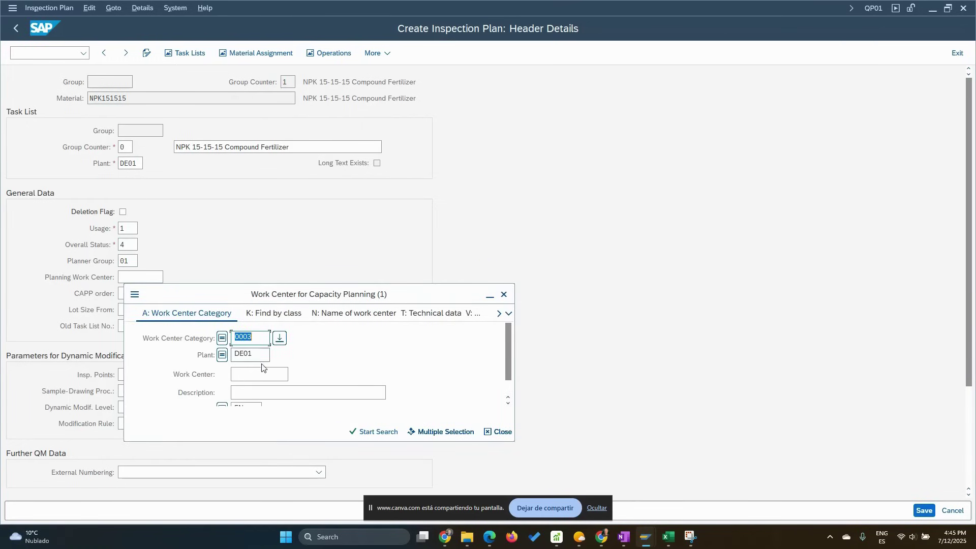
{"action": "left_click", "coordinate": [356, 432]}
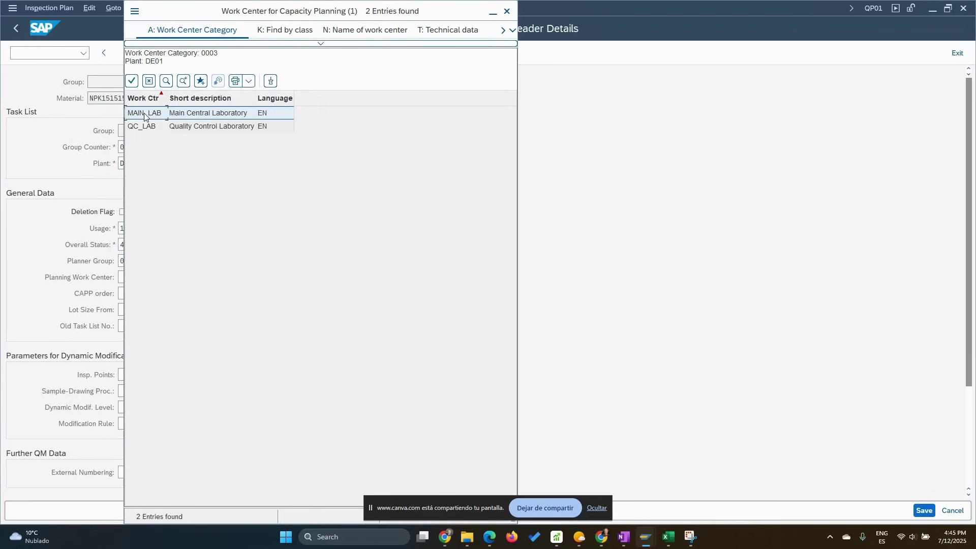
{"action": "double_click", "coordinate": [144, 117]}
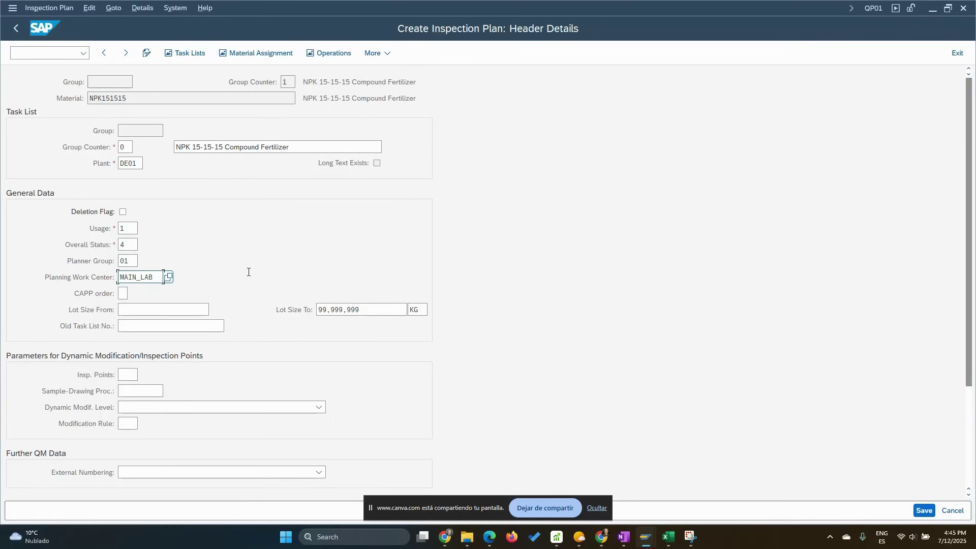
{"action": "left_click", "coordinate": [122, 293]}
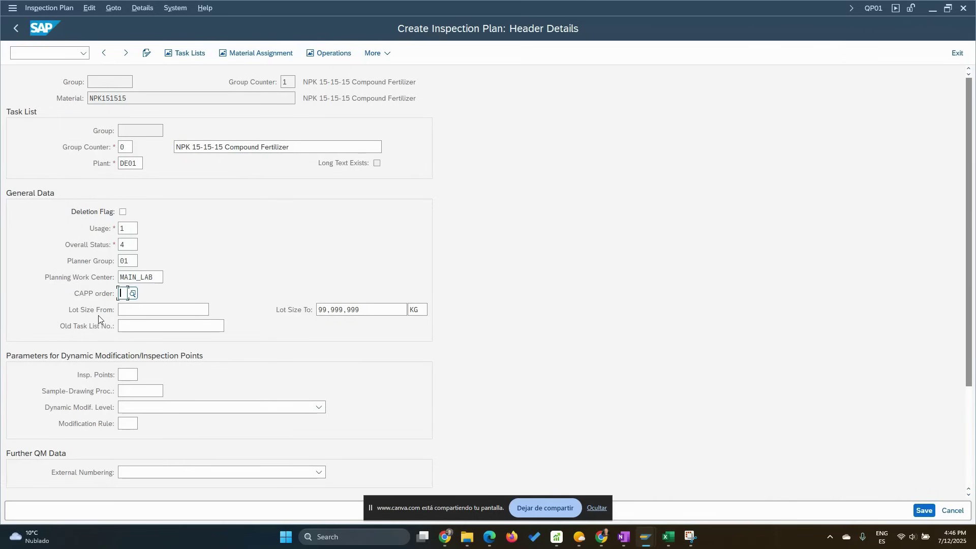
{"action": "left_click", "coordinate": [101, 312]}
{"action": "left_click", "coordinate": [164, 308]}
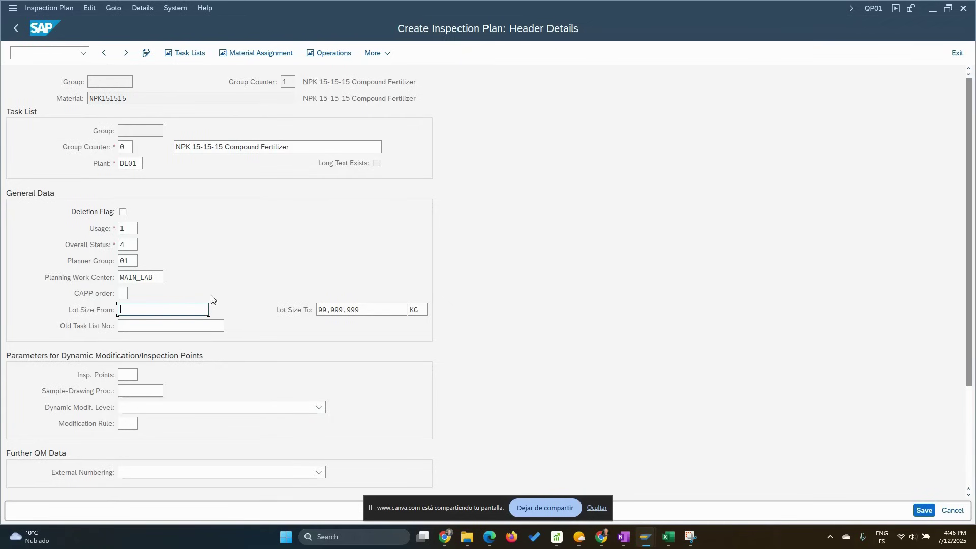
{"action": "left_click", "coordinate": [222, 322]}
{"action": "left_click", "coordinate": [128, 325]}
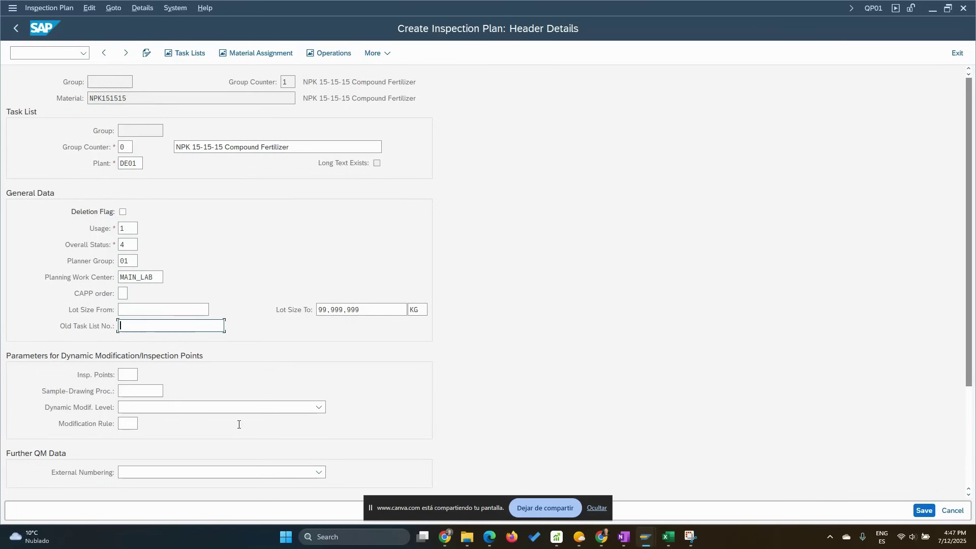
Choose inspection points value 200 (inspection point for sample) from the value list
{"action": "left_click", "coordinate": [129, 375]}
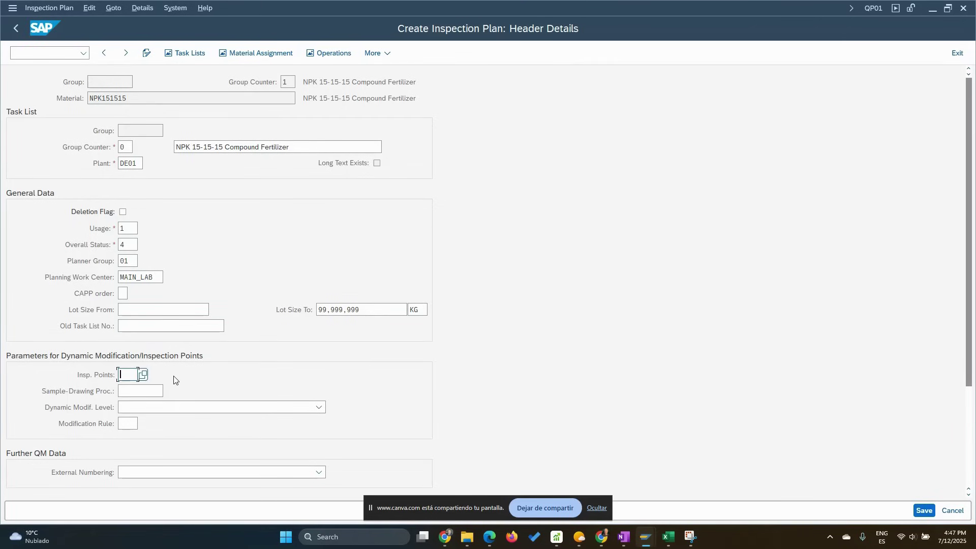
{"action": "left_click", "coordinate": [145, 376]}
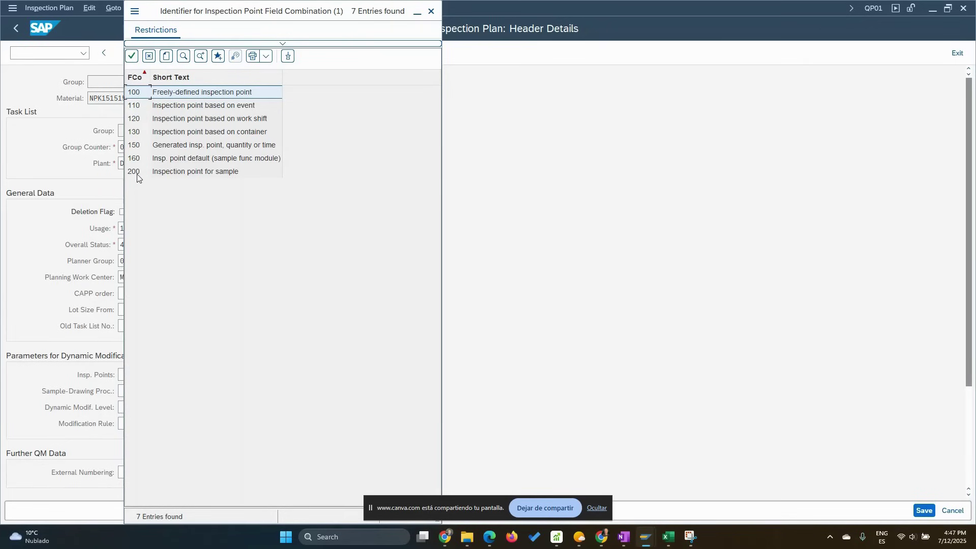
{"action": "left_click", "coordinate": [164, 174]}
{"action": "double_click", "coordinate": [164, 173]}
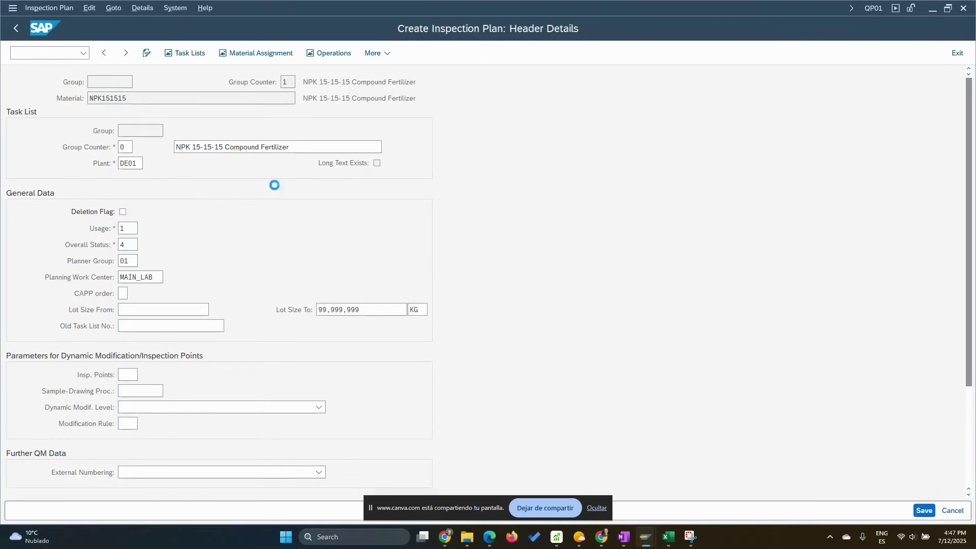
{"action": "left_click", "coordinate": [141, 390]}
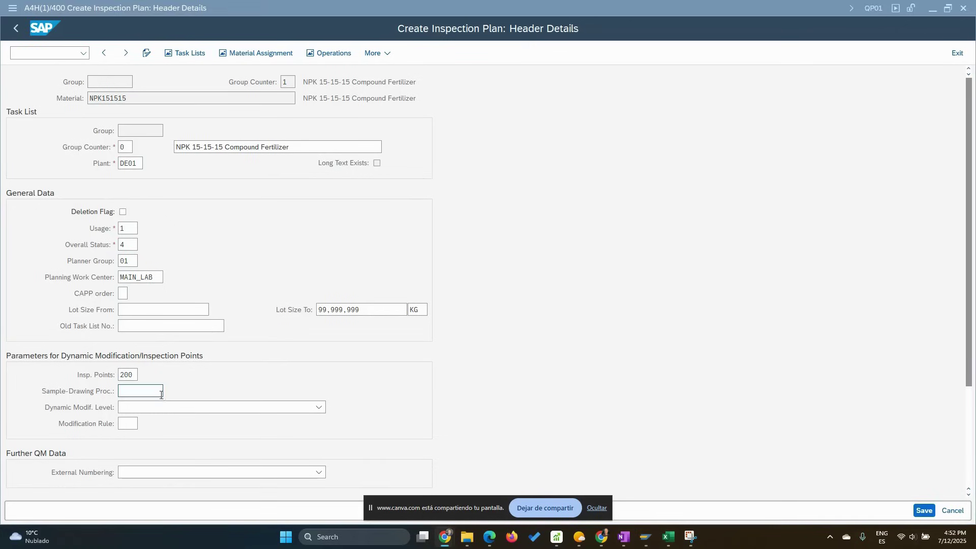
{"action": "left_click", "coordinate": [159, 394]}
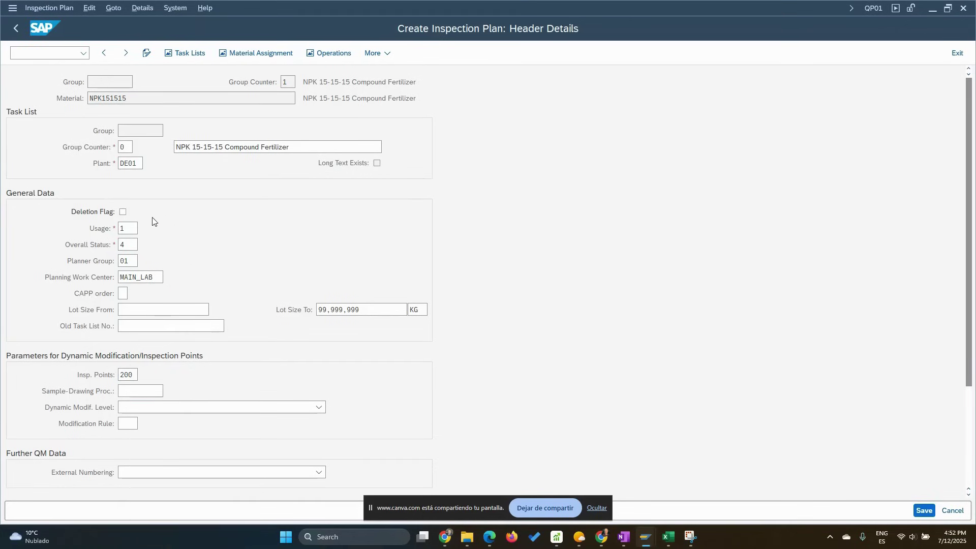
Pick SDP-GRP (Sampling Drawing procedure GR Production) from the sample-drawing procedure list
{"action": "key", "text": "F4"}
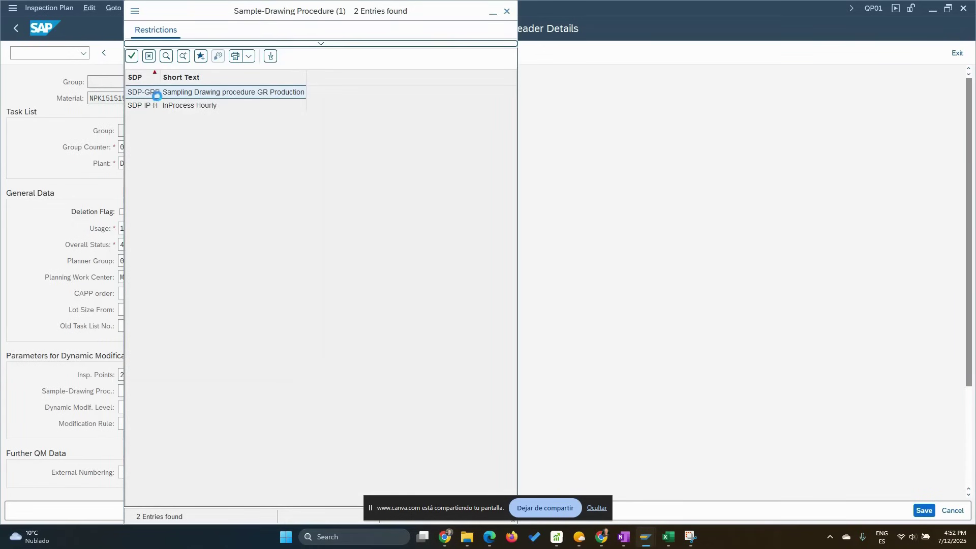
{"action": "key", "text": "Return"}
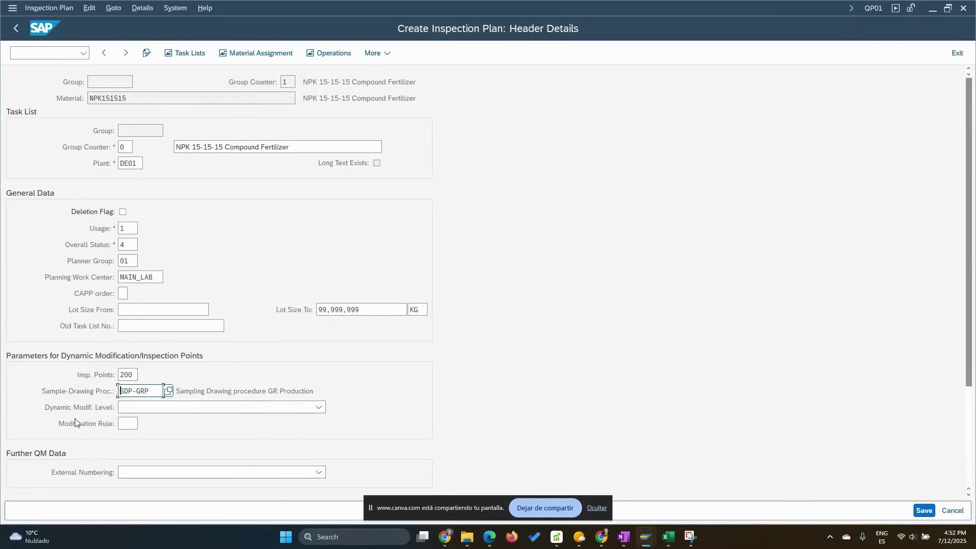
Scroll down the header details form and back up to review the validated entries
{"action": "scroll", "coordinate": [196, 414], "scroll_direction": "down", "scroll_amount": 3}
{"action": "scroll", "coordinate": [196, 414], "scroll_direction": "down", "scroll_amount": 3}
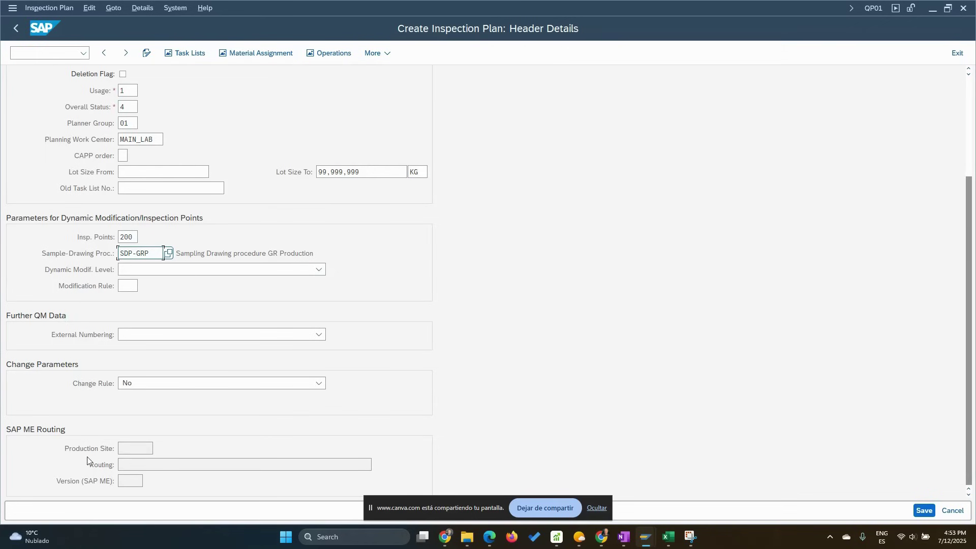
{"action": "scroll", "coordinate": [202, 462], "scroll_direction": "up", "scroll_amount": 5}
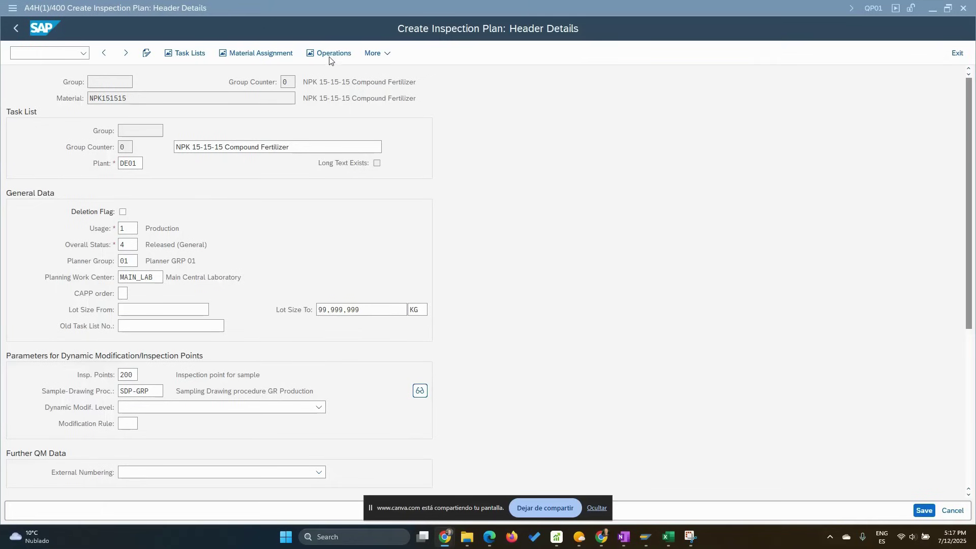
Go to the operation overview and look up work centers for operation 0010
{"action": "left_click", "coordinate": [328, 55]}
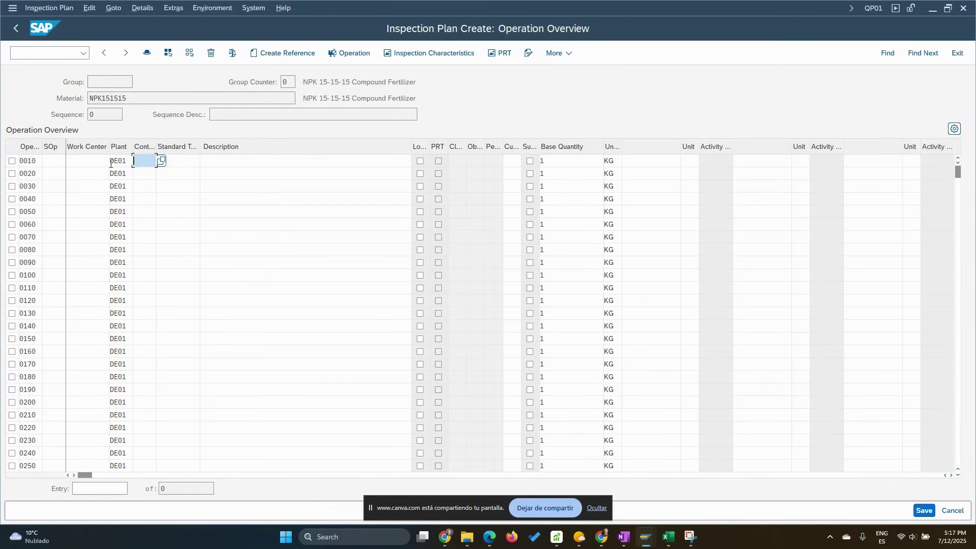
{"action": "left_click", "coordinate": [87, 162]}
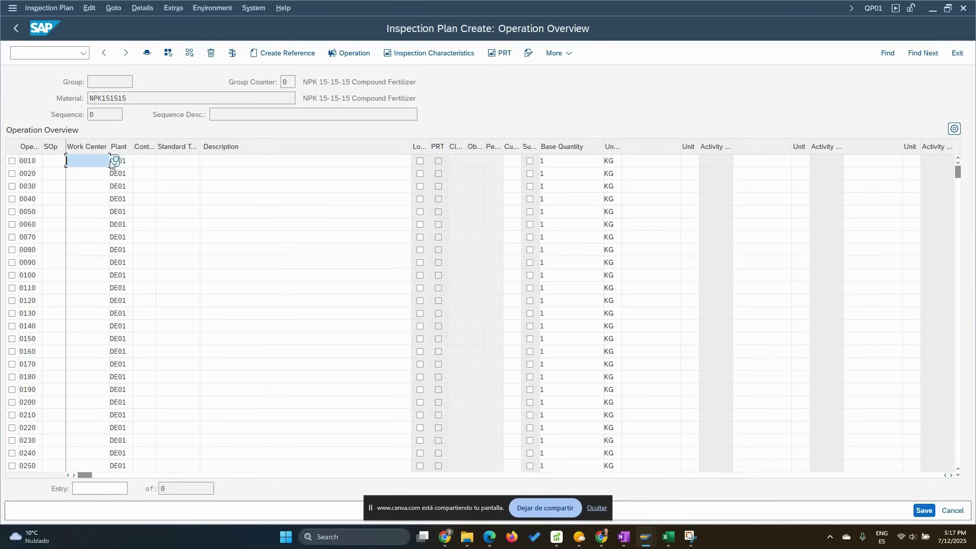
{"action": "key", "text": "Return"}
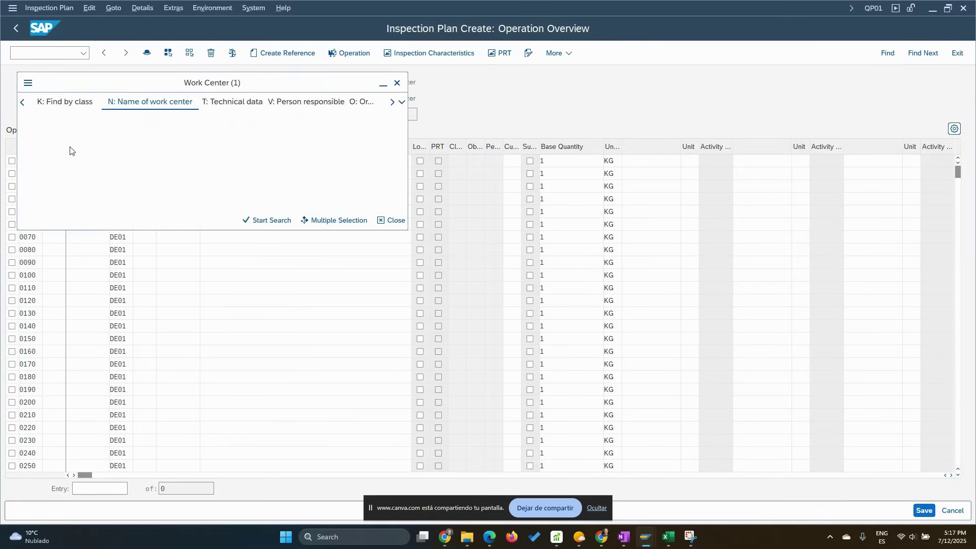
Assign work center MAIN_LAB (Main Central Laboratory) to operation 0010
{"action": "left_click", "coordinate": [274, 219]}
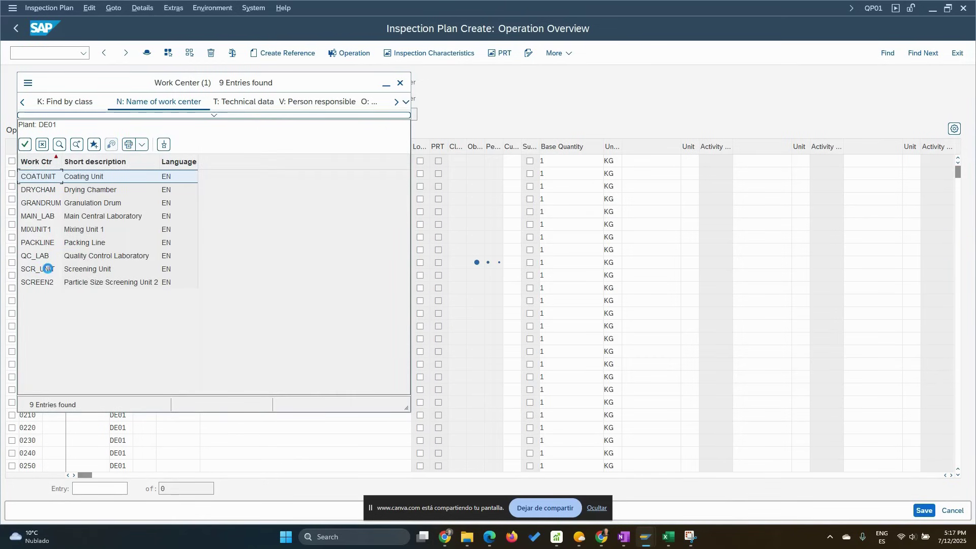
{"action": "left_click", "coordinate": [41, 217]}
{"action": "double_click", "coordinate": [40, 218]}
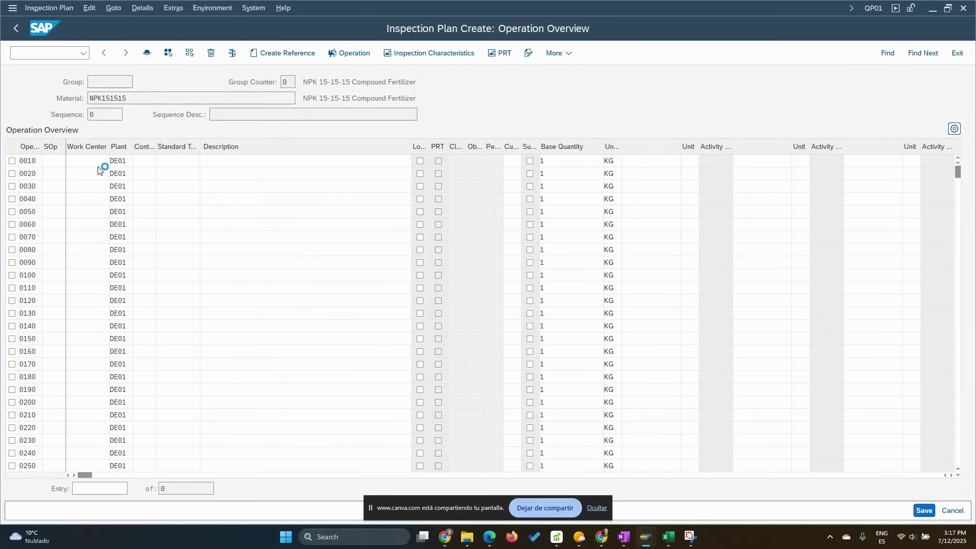
Describe operation 0010 as 'QM Inspection GR from Production'
{"action": "left_click", "coordinate": [225, 158]}
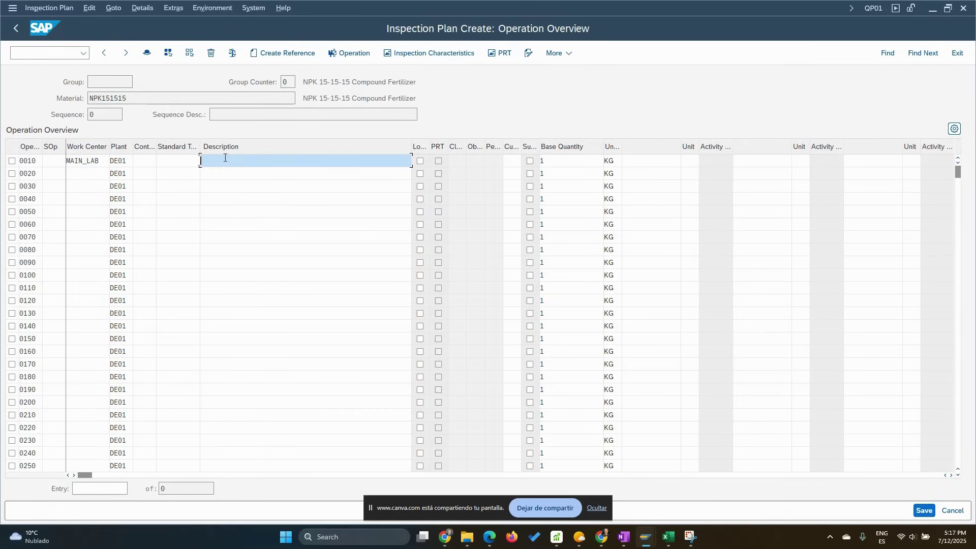
{"action": "left_click", "coordinate": [259, 164]}
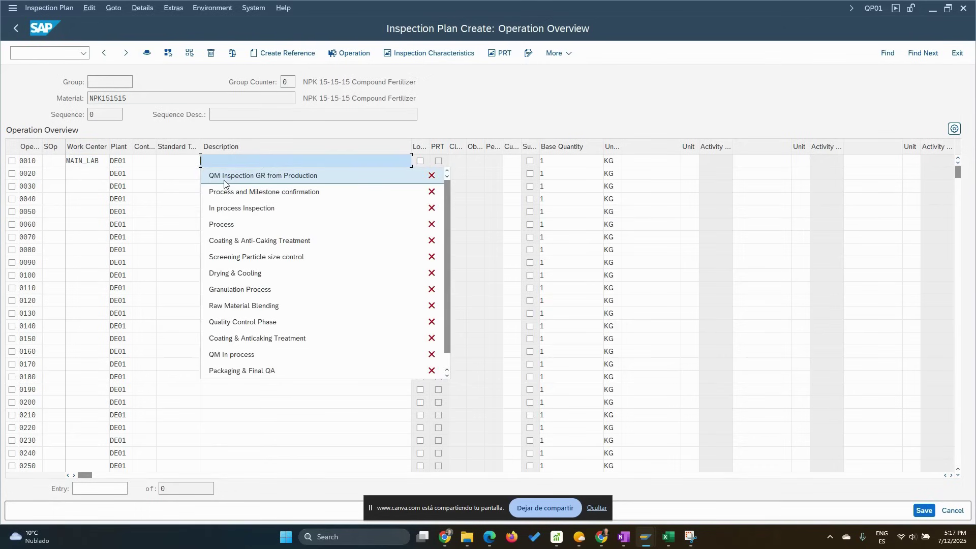
{"action": "left_click", "coordinate": [253, 176]}
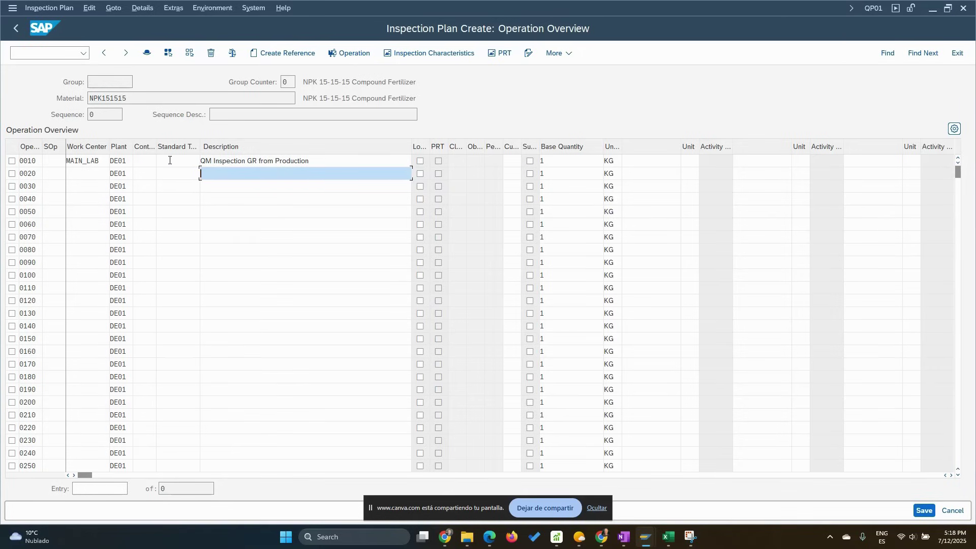
Assign control key QM01 (Inspection plan: Characteristics) to operation 0010 from the value list
{"action": "left_click", "coordinate": [146, 161]}
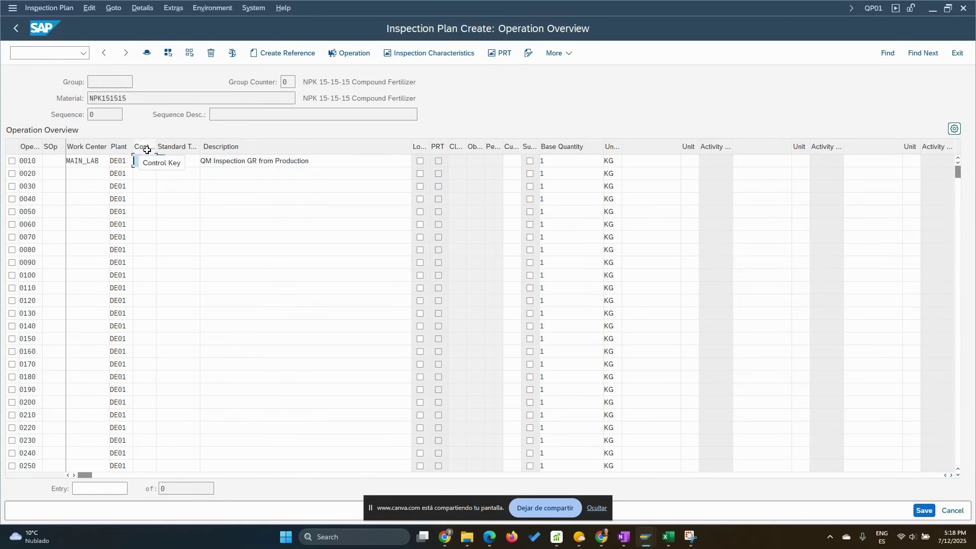
{"action": "left_click", "coordinate": [164, 161]}
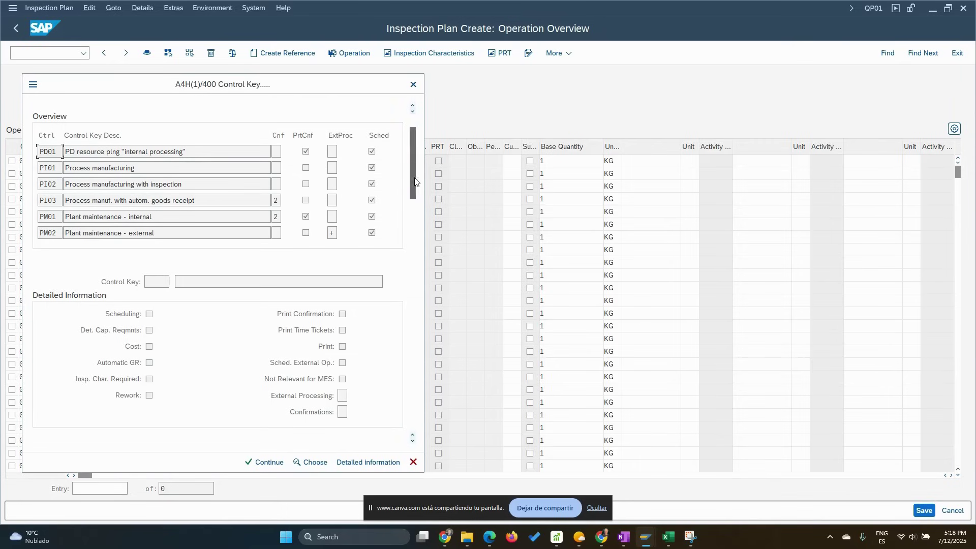
{"action": "left_click_drag", "start_coordinate": [412, 163], "coordinate": [412, 264]}
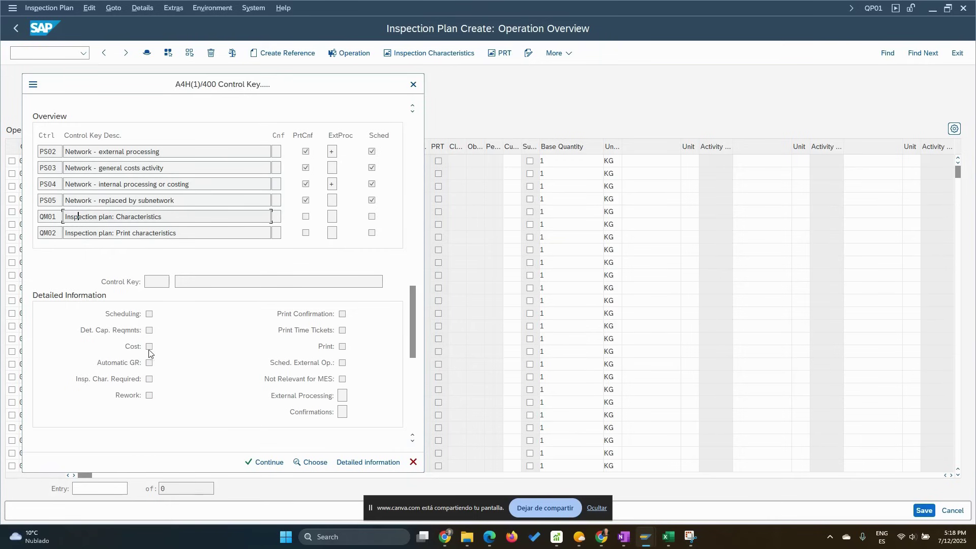
{"action": "left_click", "coordinate": [368, 463]}
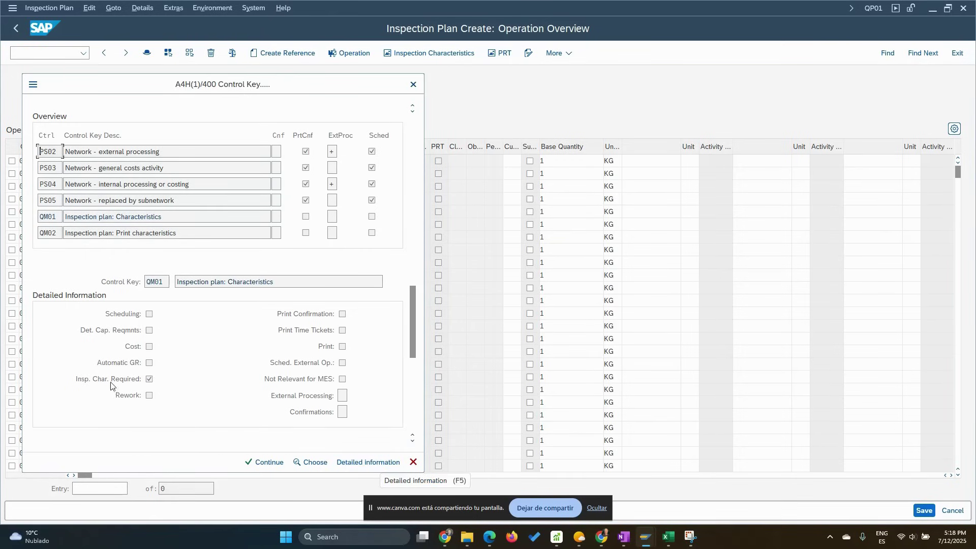
{"action": "double_click", "coordinate": [51, 219]}
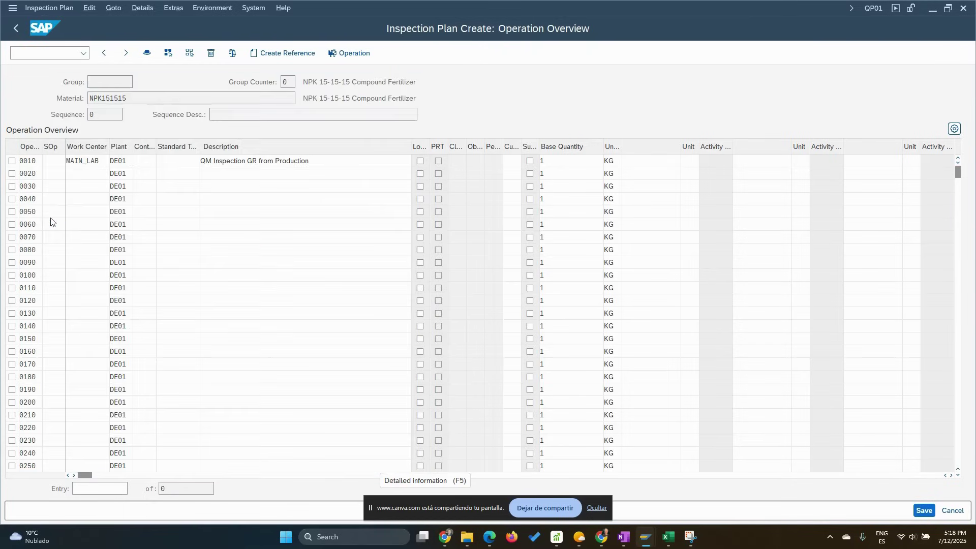
{"action": "left_click", "coordinate": [257, 161]}
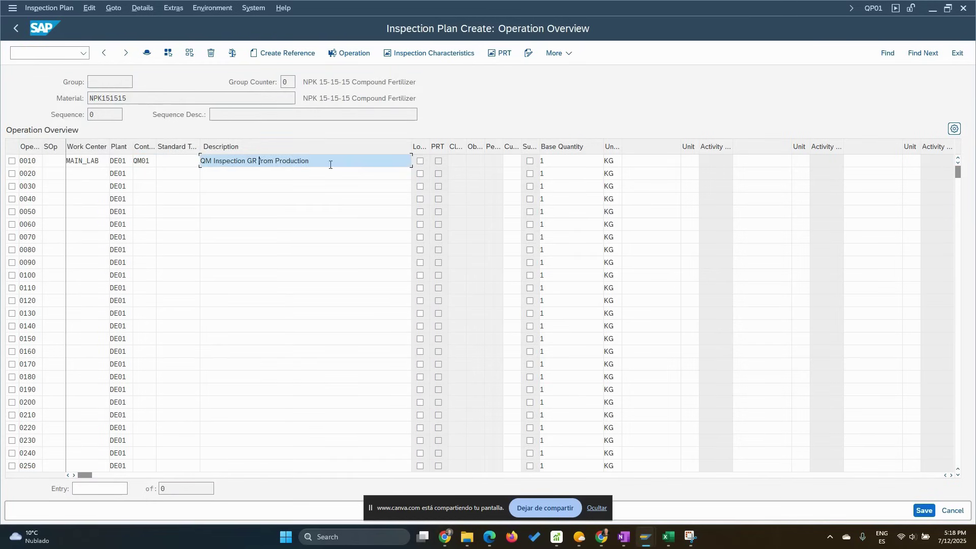
Select operation 0010 and go to its inspection characteristics
{"action": "left_click", "coordinate": [12, 161]}
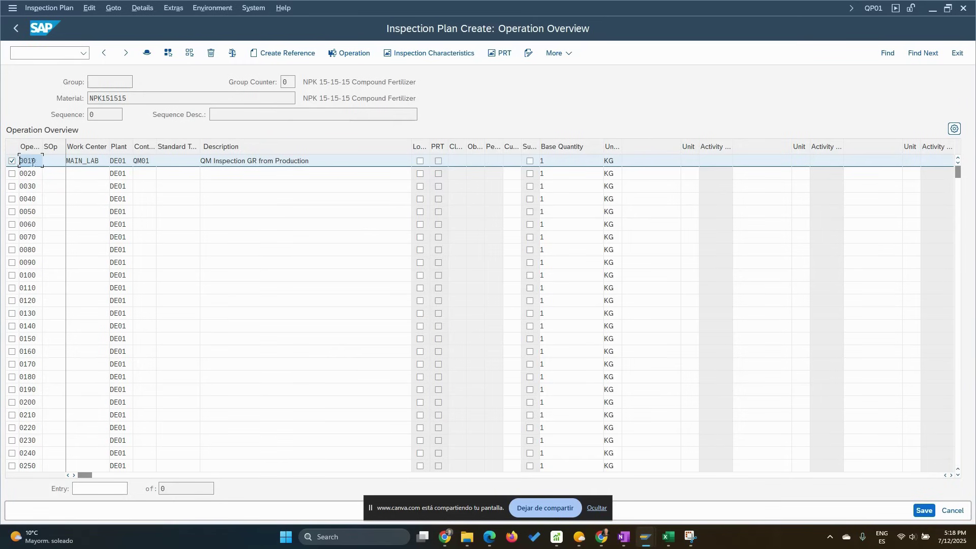
{"action": "left_click", "coordinate": [440, 50]}
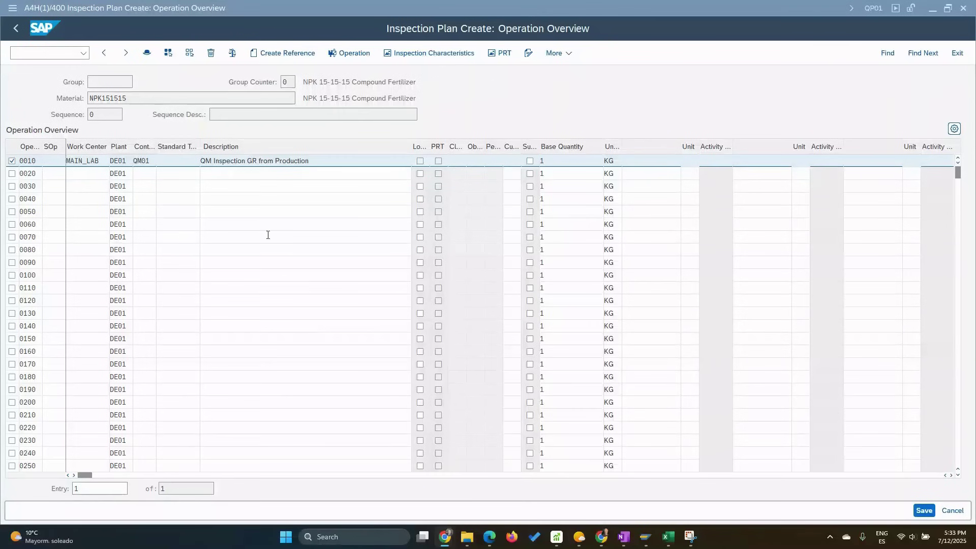
Open operation 0010's Characteristic Overview and look up master characteristics for row 10
{"action": "left_click", "coordinate": [437, 57]}
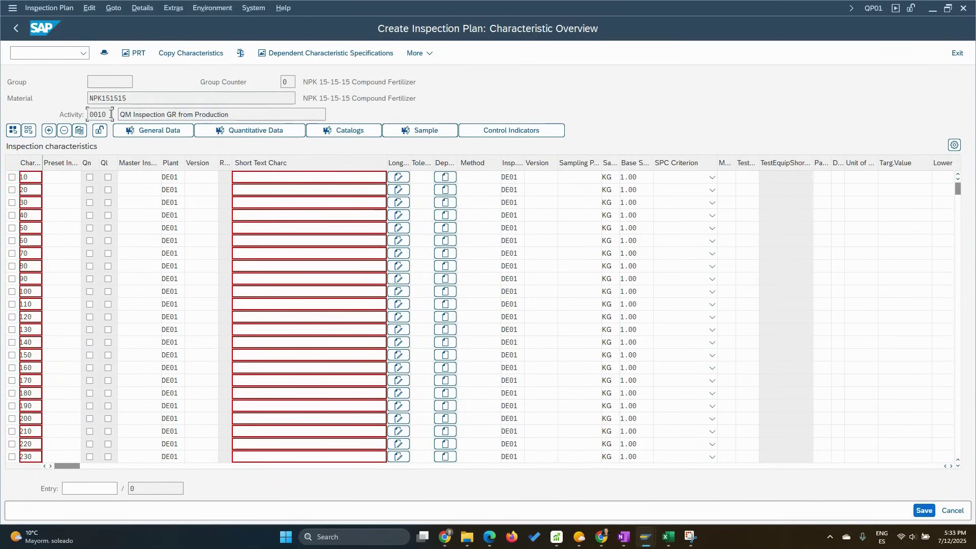
{"action": "left_click_drag", "start_coordinate": [111, 114], "coordinate": [76, 114]}
{"action": "left_click", "coordinate": [132, 178]}
{"action": "left_click", "coordinate": [167, 177]}
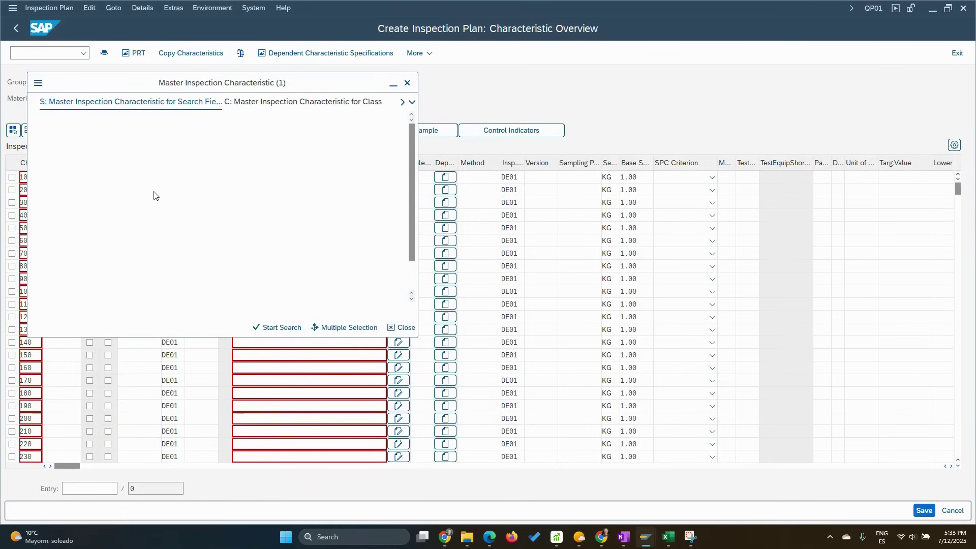
Copy MIC_PHOS through MIC-STAB from the DE01 search results and paste them into rows 10–60
{"action": "left_click", "coordinate": [265, 327]}
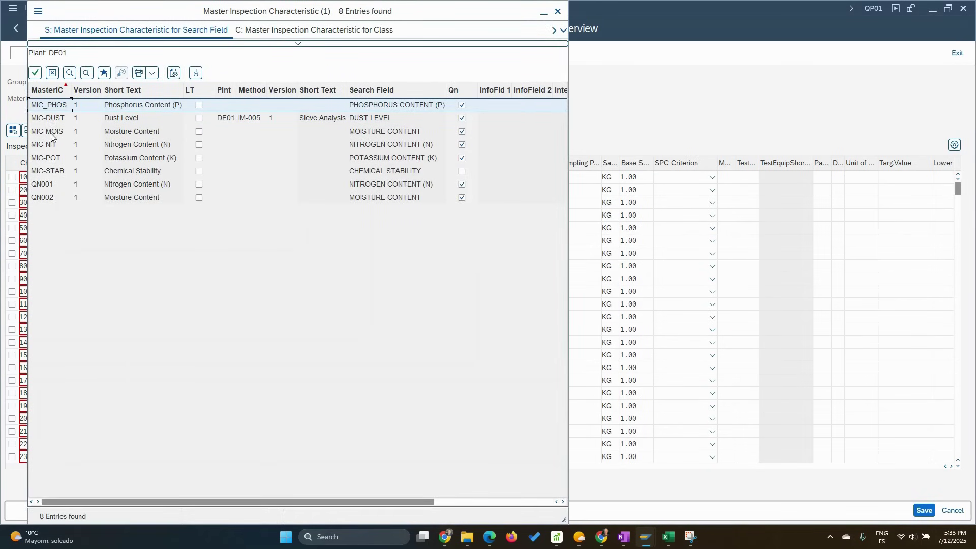
{"action": "left_click", "coordinate": [39, 108]}
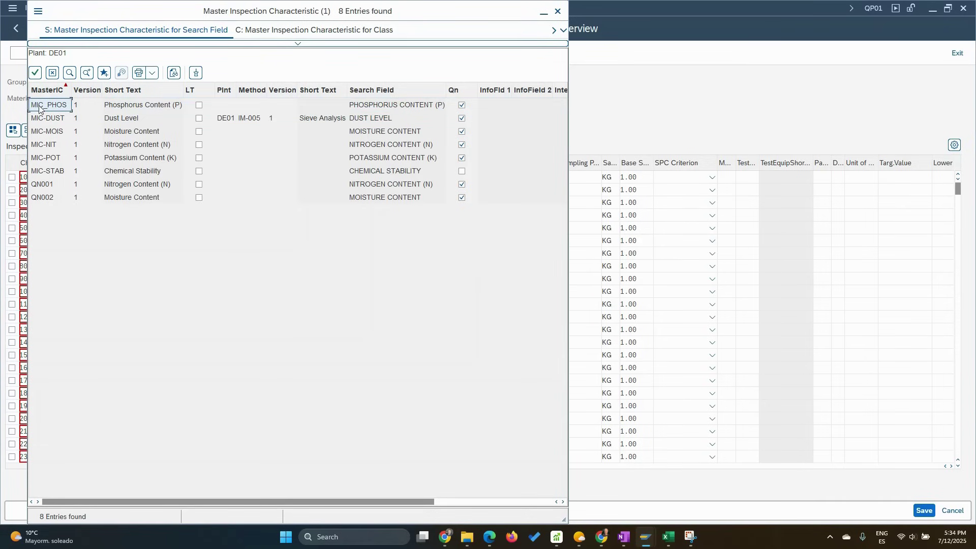
{"action": "left_click_drag", "start_coordinate": [40, 107], "coordinate": [45, 166]}
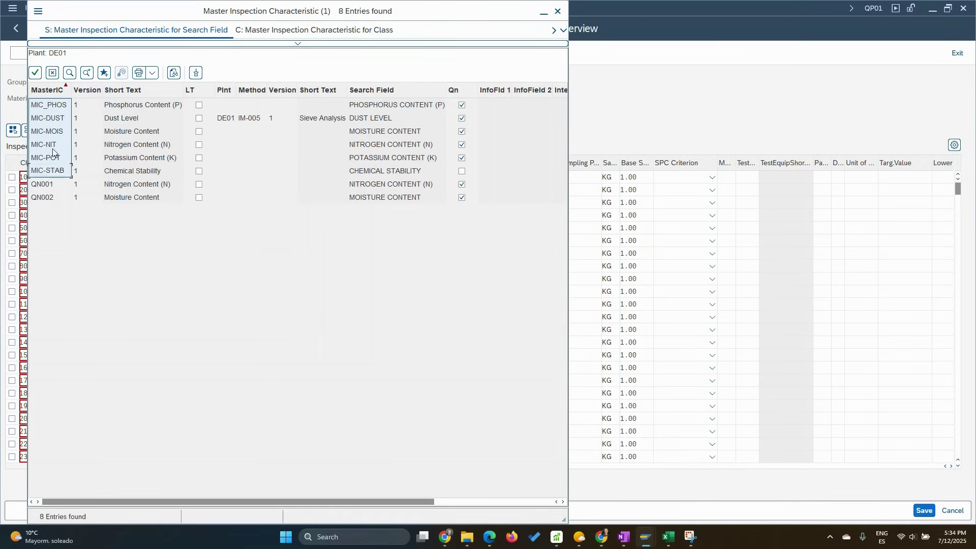
{"action": "key", "text": "ctrl+c"}
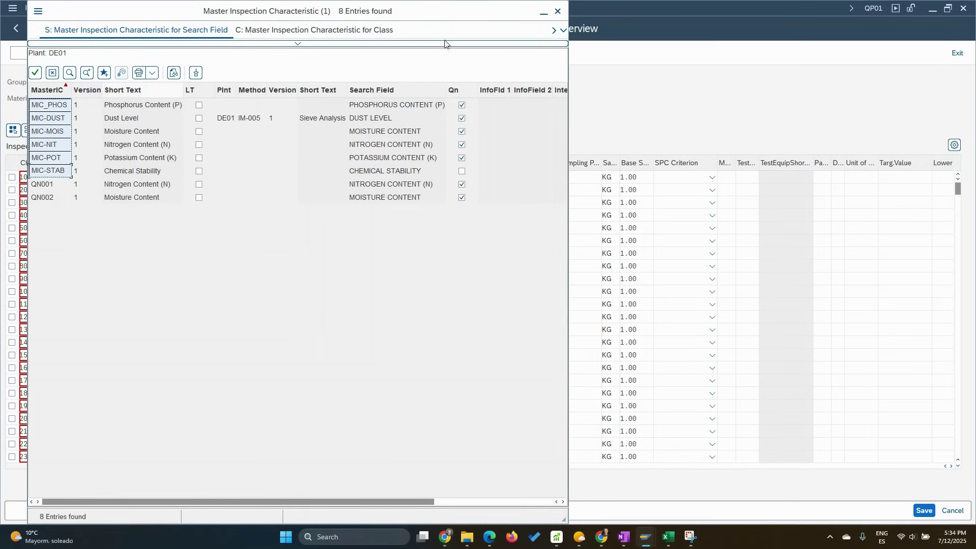
{"action": "left_click", "coordinate": [558, 11]}
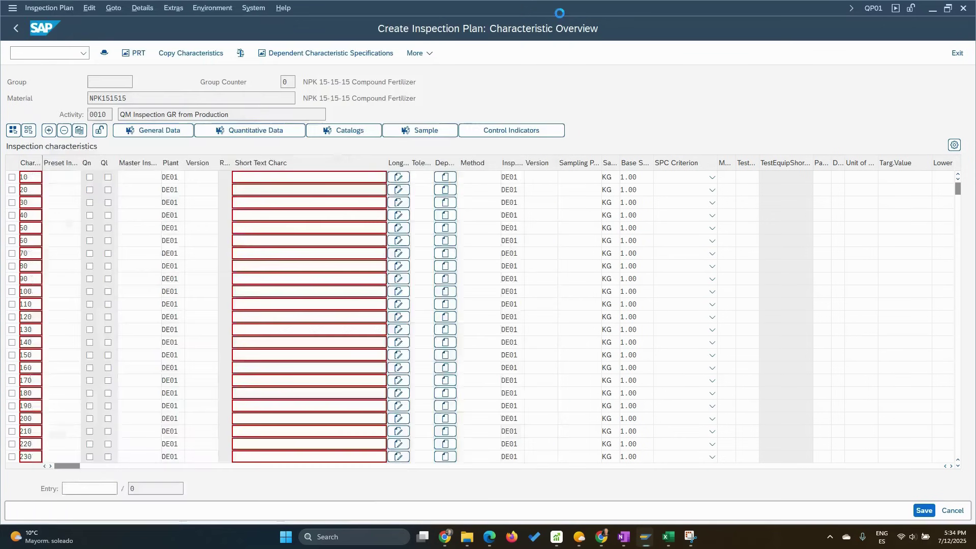
{"action": "left_click", "coordinate": [135, 177]}
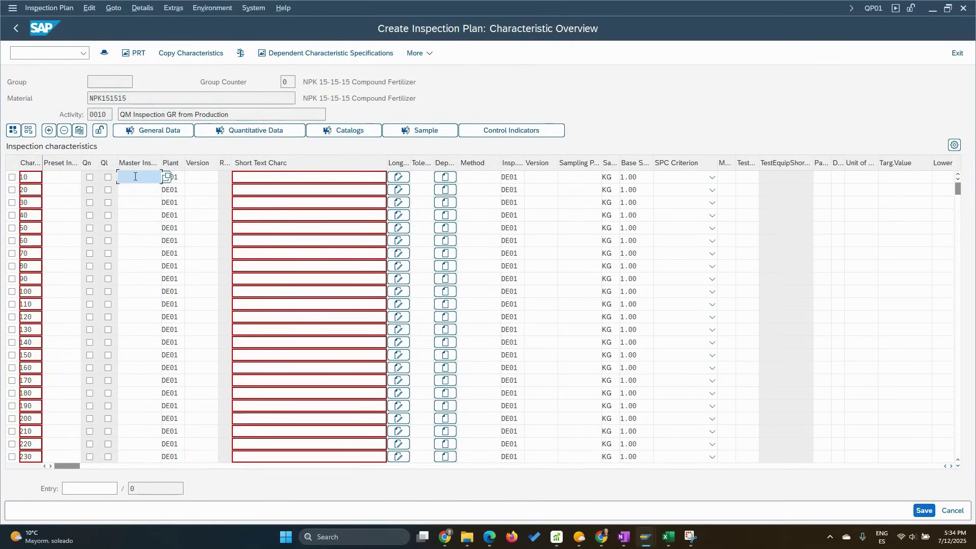
{"action": "key", "text": "ctrl+v"}
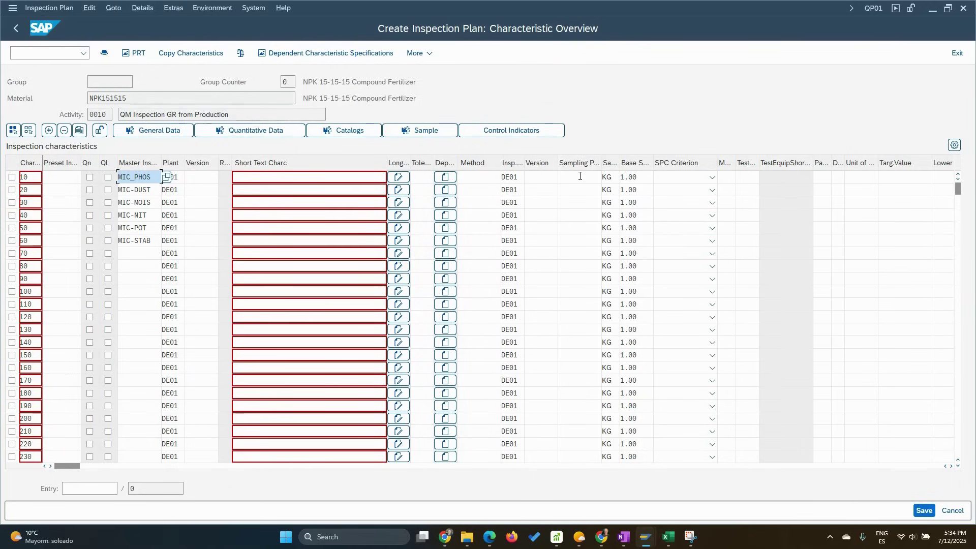
Give Phosphorus Content sampling procedure SP_GRP_1 and advance to Dust Level
{"action": "key", "text": "Return"}
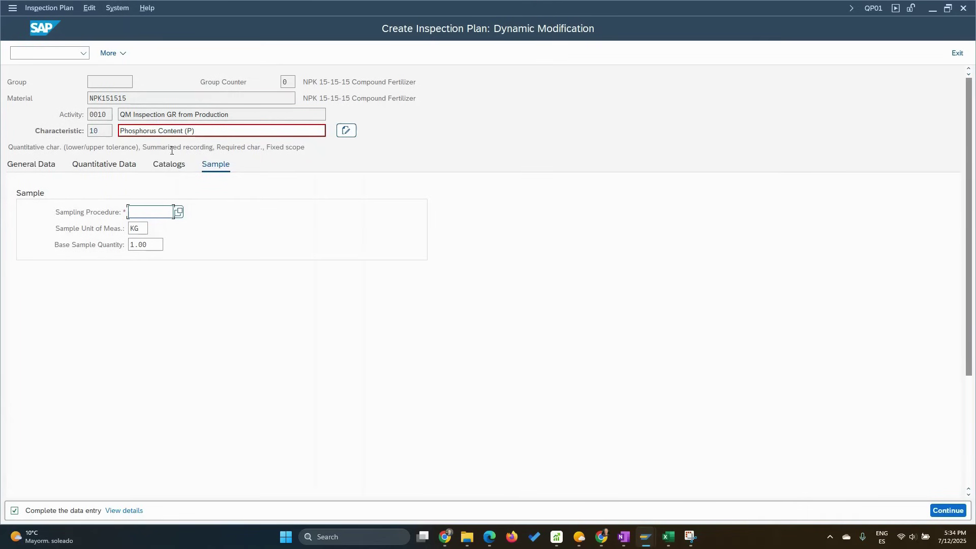
{"action": "left_click", "coordinate": [180, 212]}
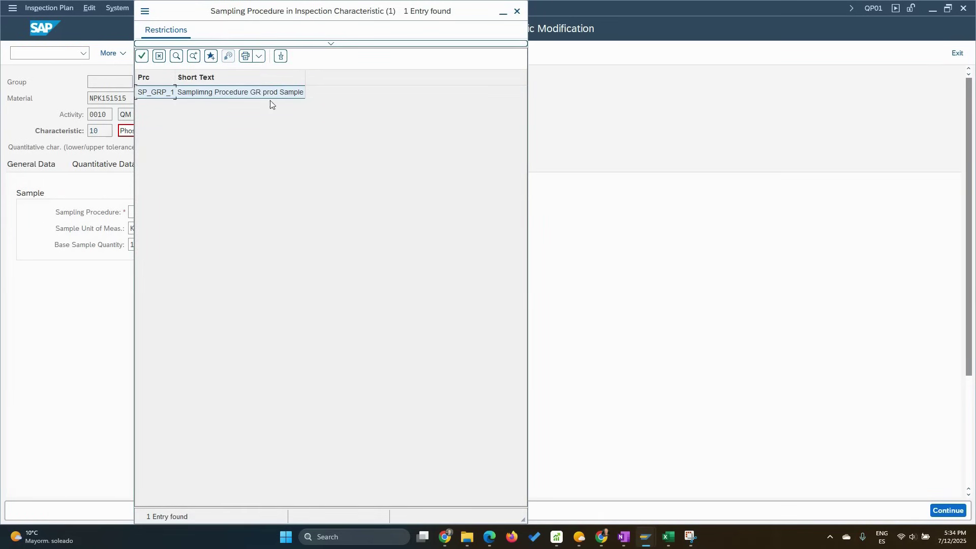
{"action": "double_click", "coordinate": [206, 97]}
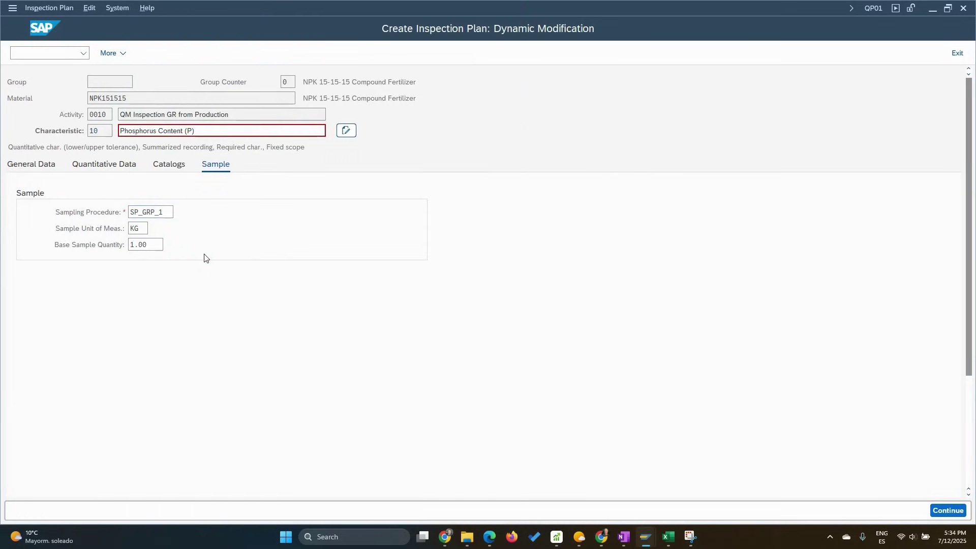
{"action": "key", "text": "Return"}
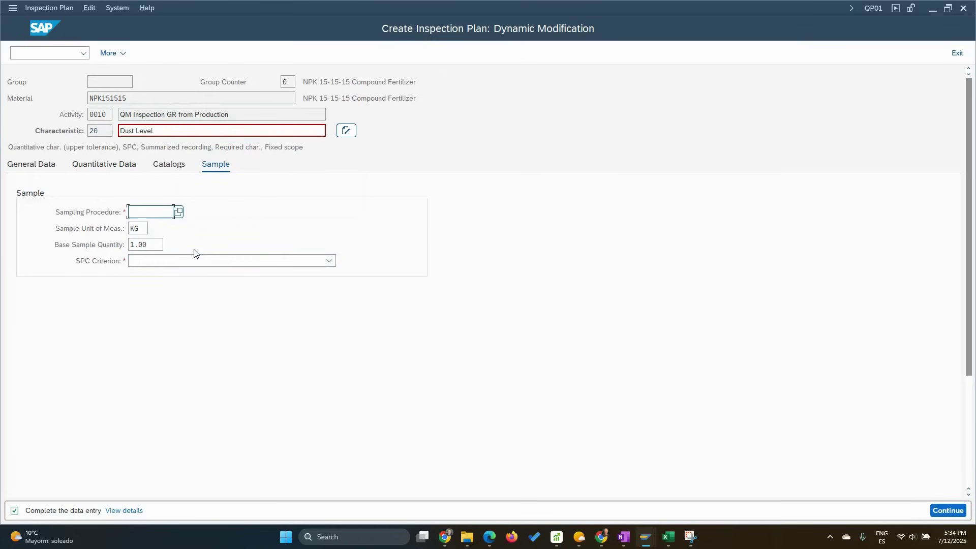
Give Dust Level and Moisture Content sampling procedure SP_GRP_3 with SPC criterion 070 each
{"action": "left_click", "coordinate": [179, 212]}
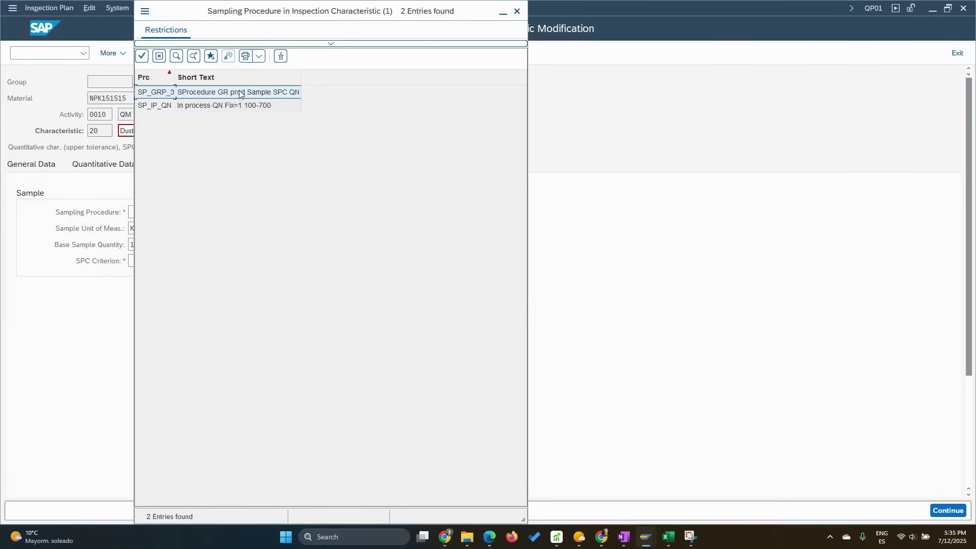
{"action": "double_click", "coordinate": [164, 97]}
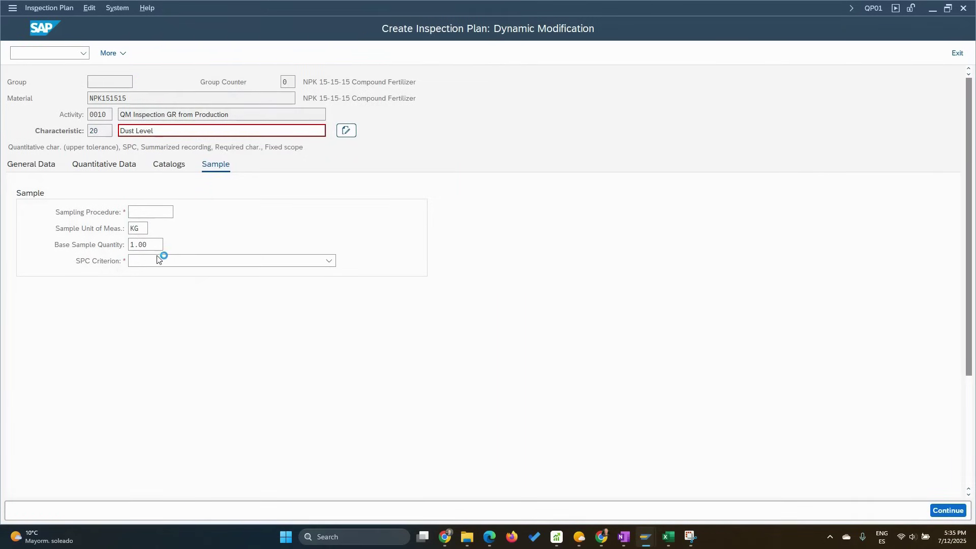
{"action": "left_click", "coordinate": [180, 264]}
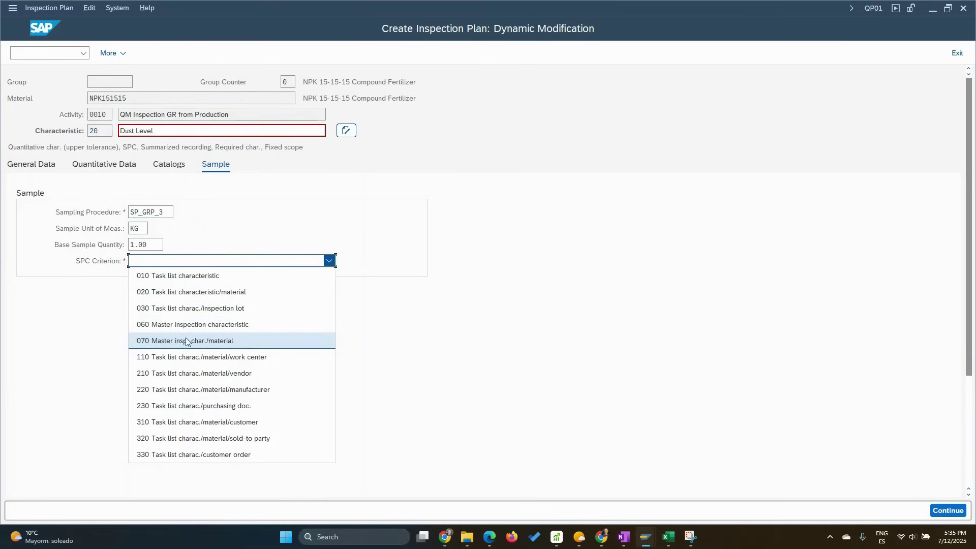
{"action": "left_click", "coordinate": [226, 341]}
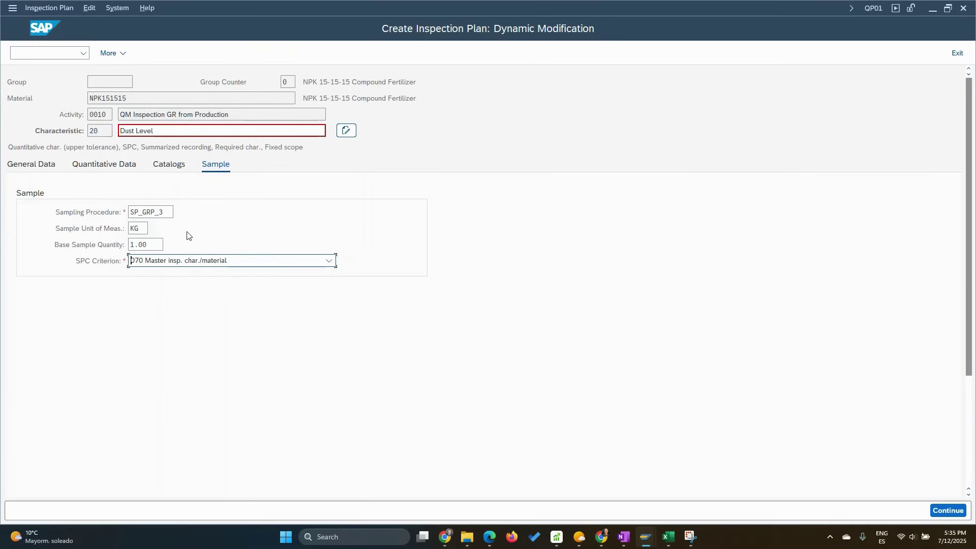
{"action": "key", "text": "Return"}
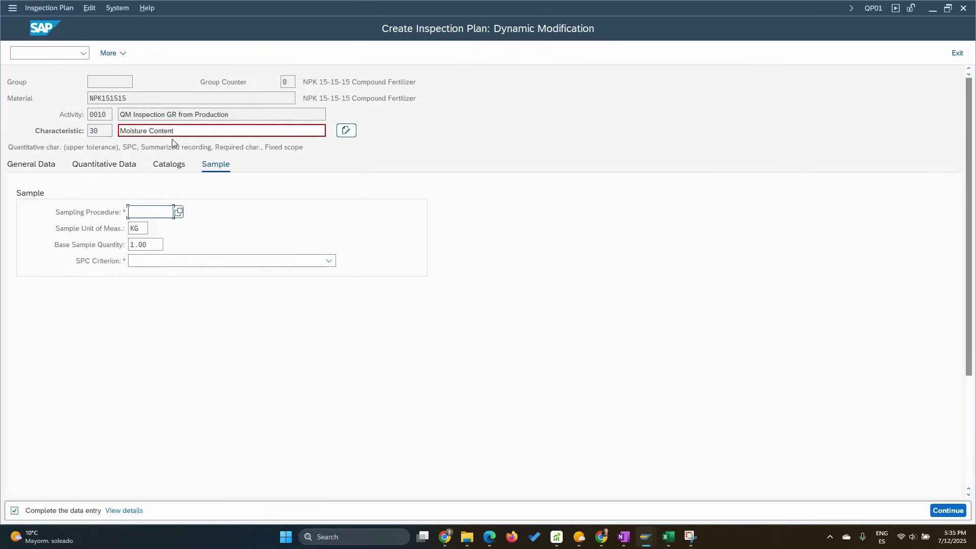
{"action": "left_click", "coordinate": [177, 213]}
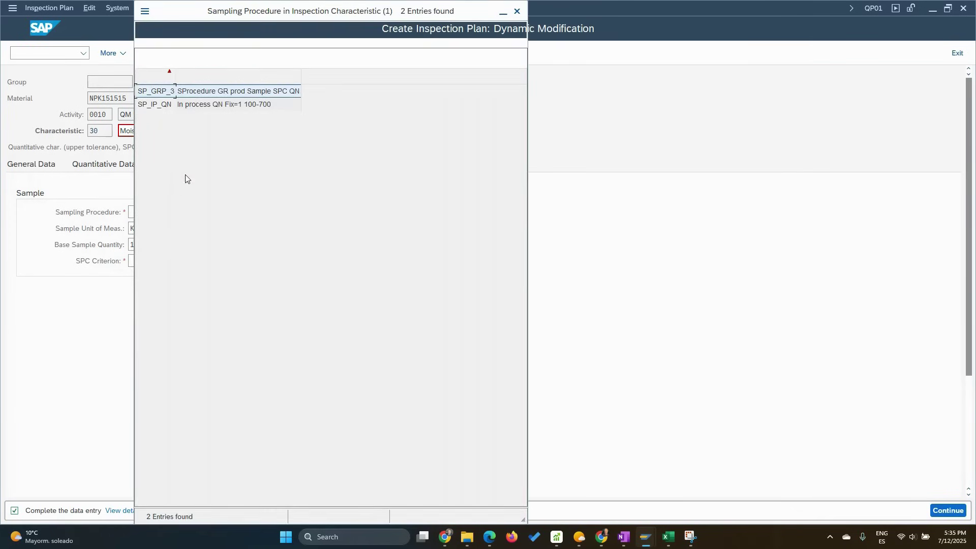
{"action": "double_click", "coordinate": [161, 95]}
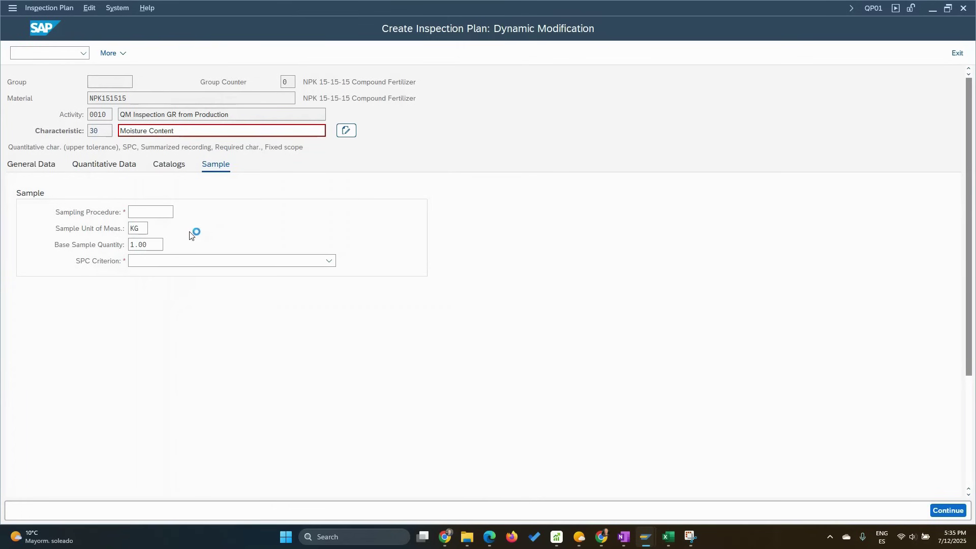
{"action": "left_click", "coordinate": [157, 261]}
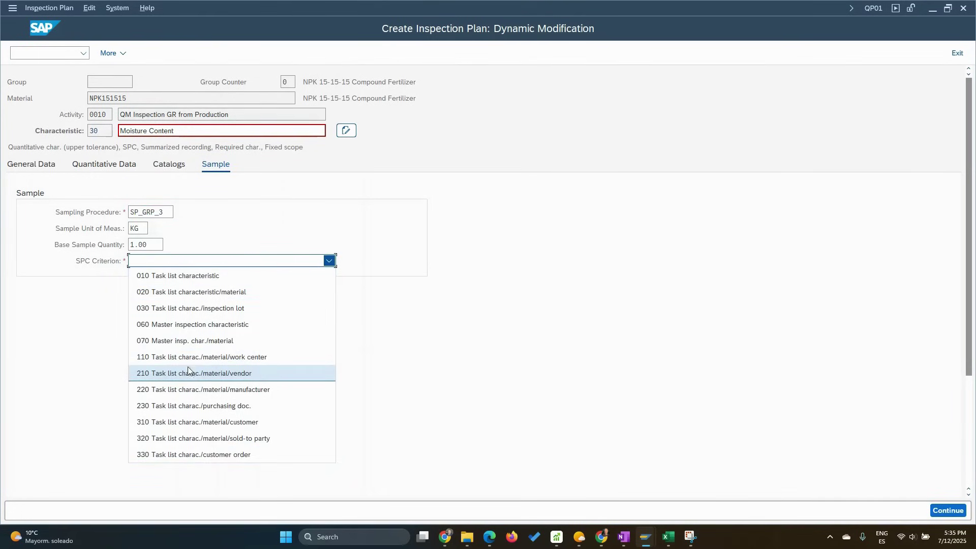
{"action": "left_click", "coordinate": [196, 342]}
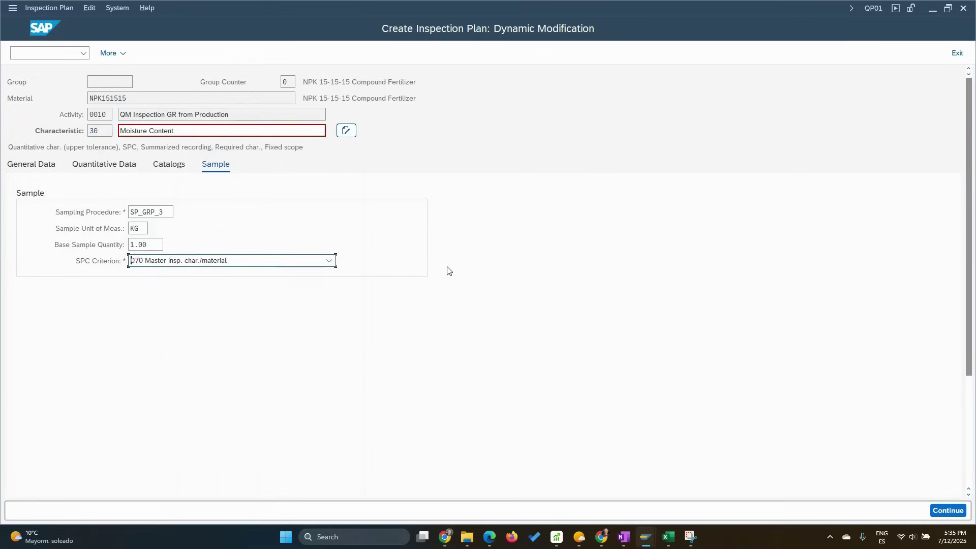
{"action": "key", "text": "Return"}
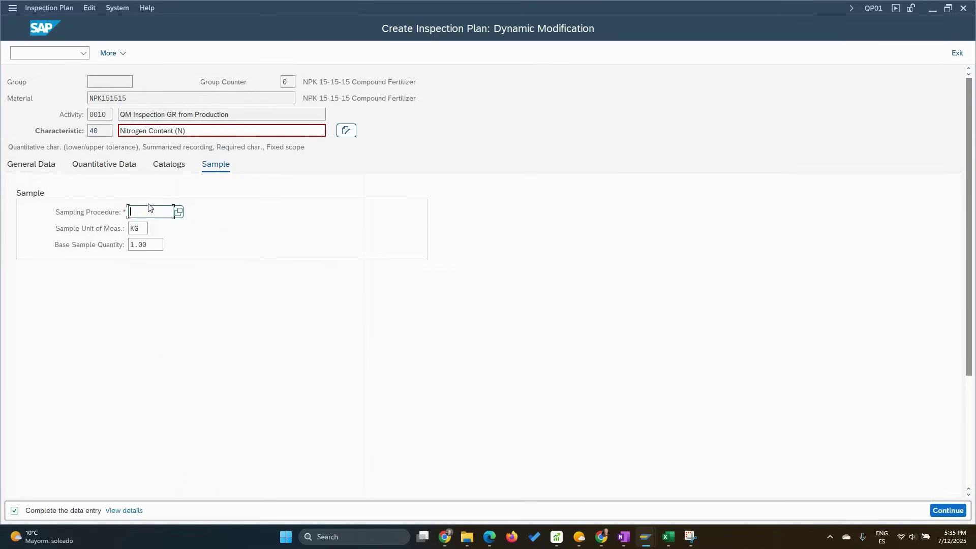
Assign sampling procedure SP_GRP_1 to Nitrogen Content
{"action": "left_click", "coordinate": [179, 213]}
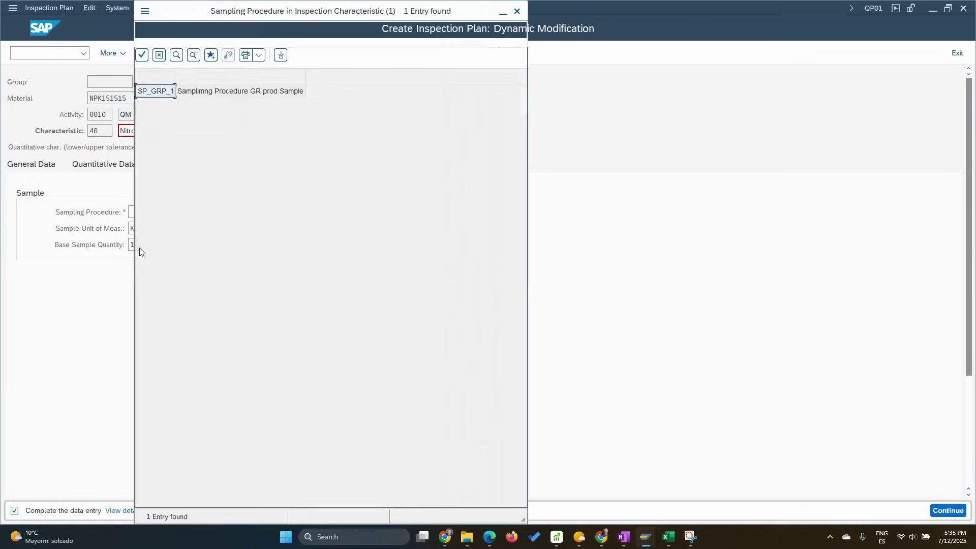
{"action": "double_click", "coordinate": [160, 95]}
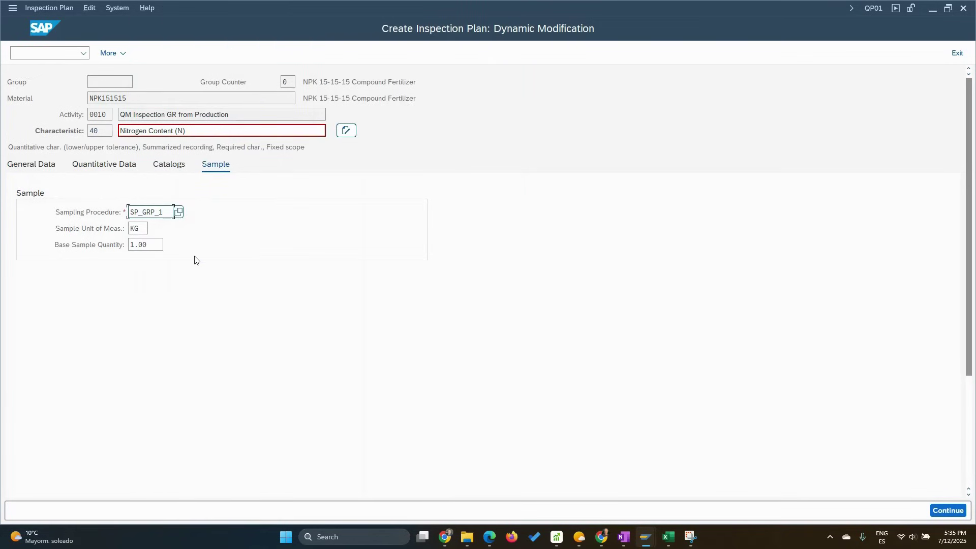
{"action": "key", "text": "Return"}
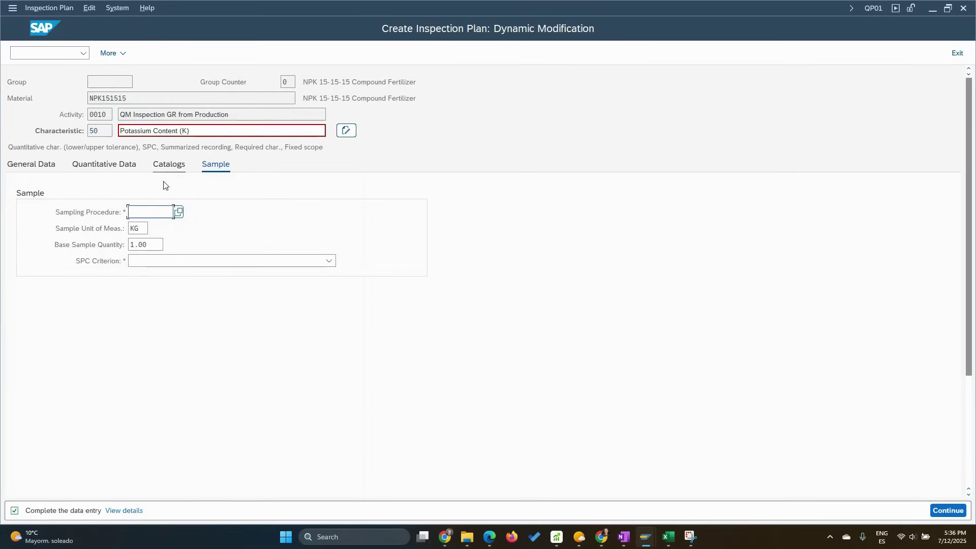
Give Potassium Content sampling procedure SP_GRP_3 with SPC criterion 070
{"action": "left_click", "coordinate": [161, 213]}
{"action": "left_click", "coordinate": [152, 259]}
{"action": "left_click", "coordinate": [216, 263]}
{"action": "left_click", "coordinate": [208, 341]}
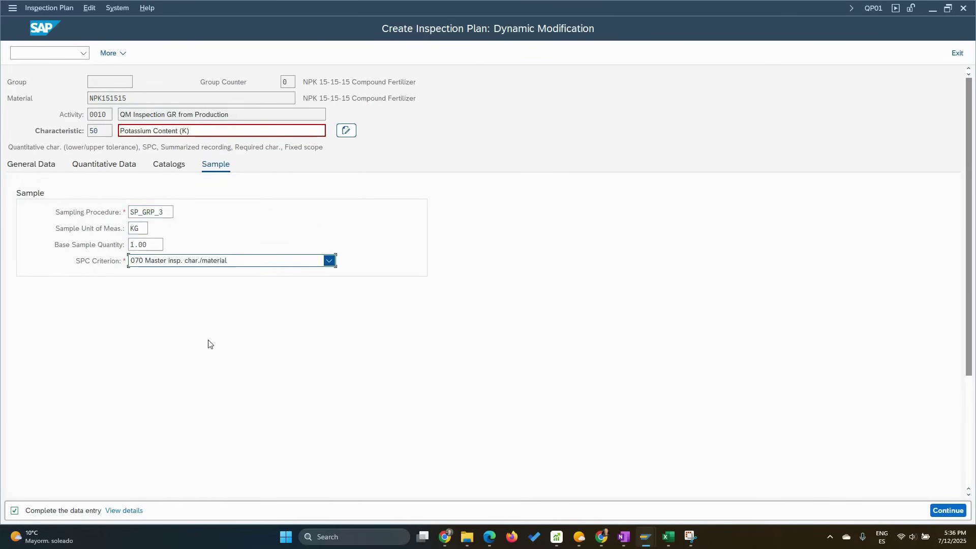
{"action": "key", "text": "Return"}
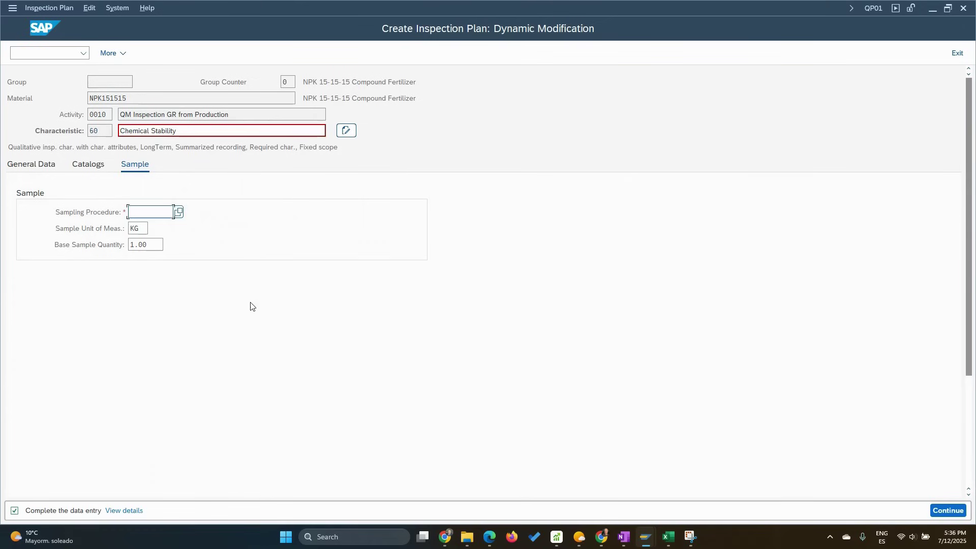
Assign sampling procedure SP_GRP_2 to Chemical Stability
{"action": "left_click", "coordinate": [152, 214]}
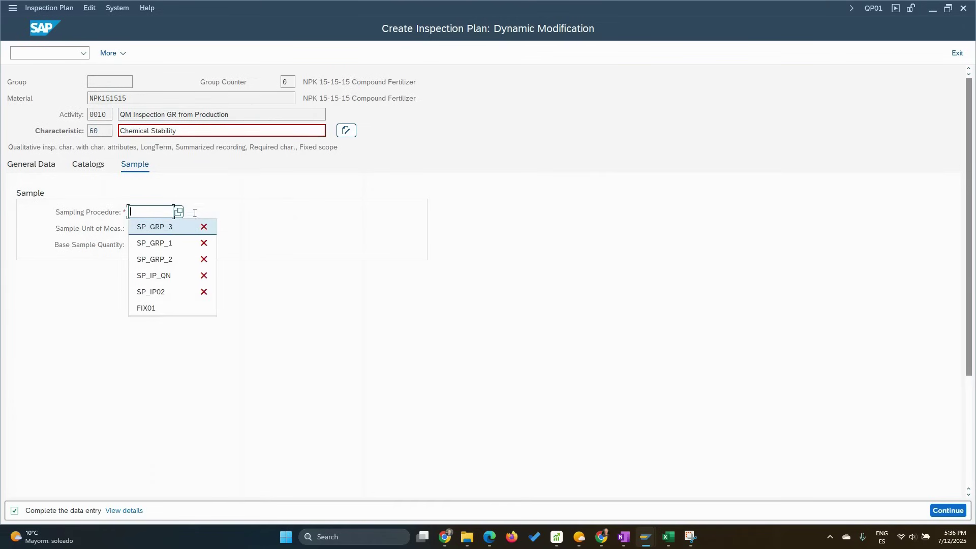
{"action": "left_click", "coordinate": [172, 260]}
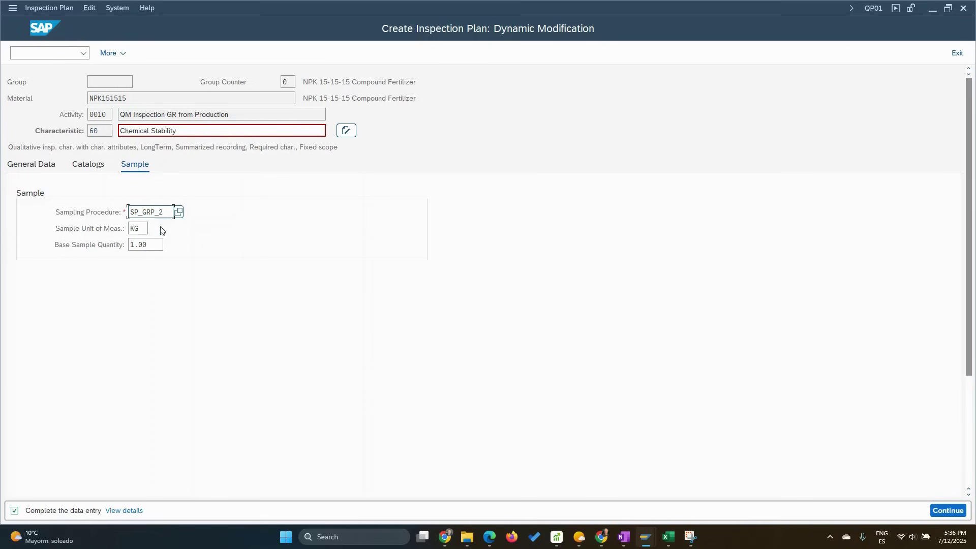
{"action": "left_click", "coordinate": [292, 239]}
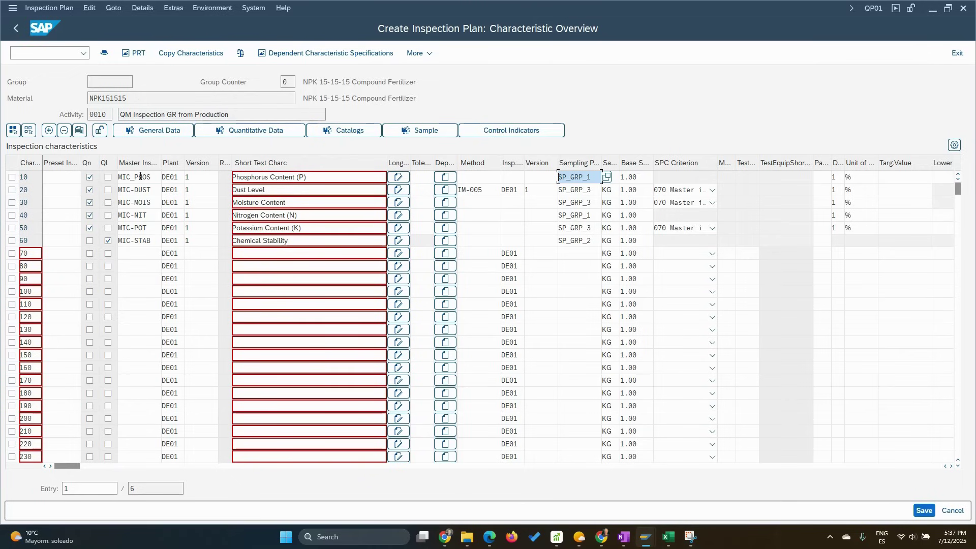
Review the completed characteristic overview, checking Dust Level's inspection method IM-005
{"action": "left_click", "coordinate": [491, 177]}
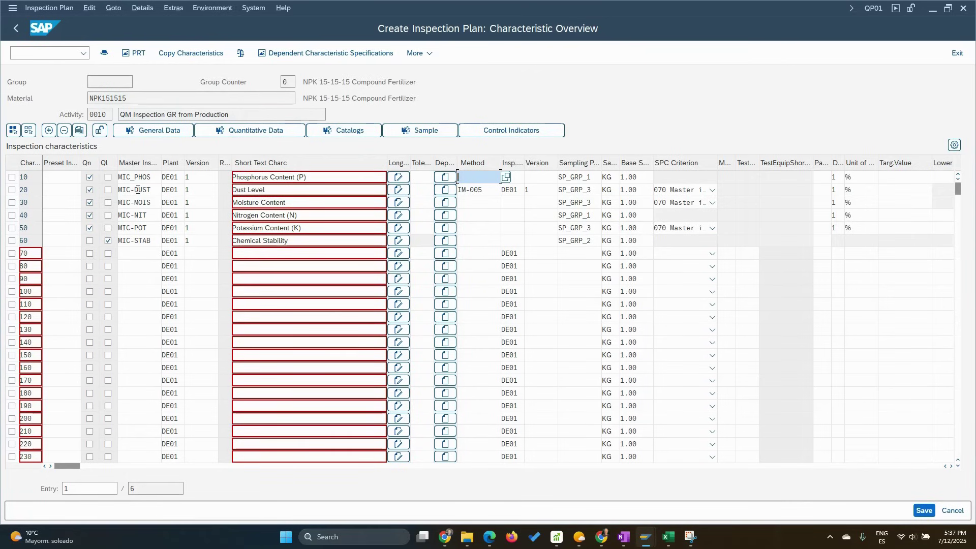
{"action": "left_click", "coordinate": [138, 189]}
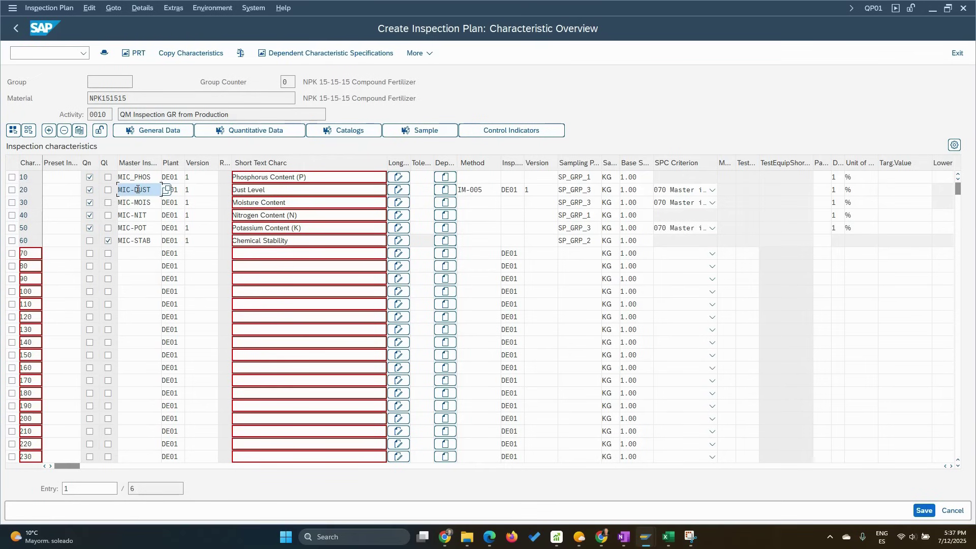
{"action": "left_click", "coordinate": [12, 189]}
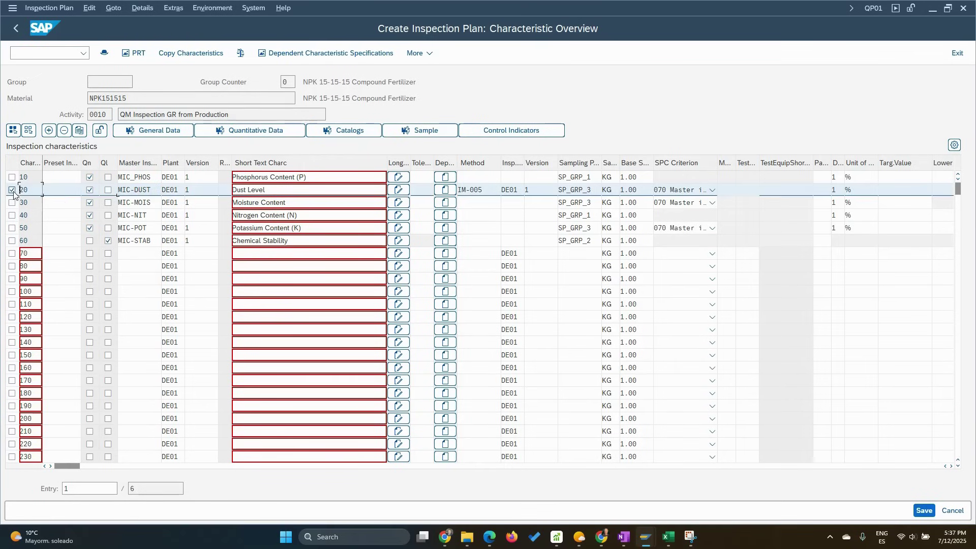
{"action": "left_click", "coordinate": [159, 131]}
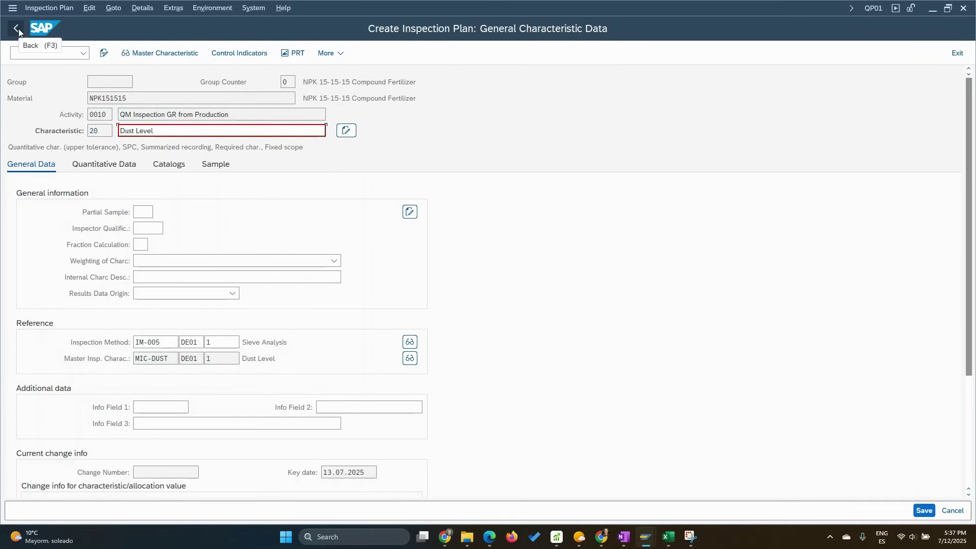
{"action": "key", "text": "F3"}
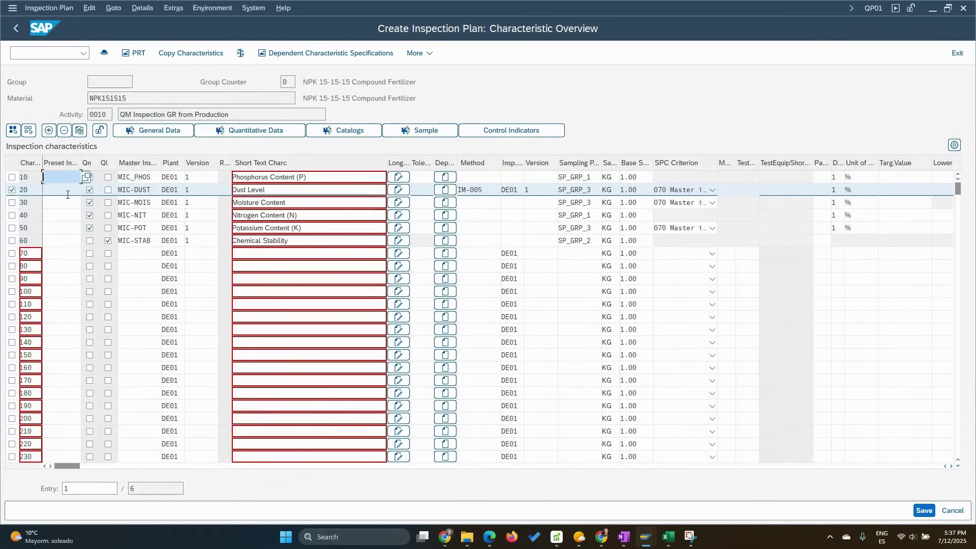
{"action": "left_click", "coordinate": [246, 134]}
Return to the Header Details of the NPK151515 inspection plan for plant DE01
{"action": "left_click", "coordinate": [105, 54]}
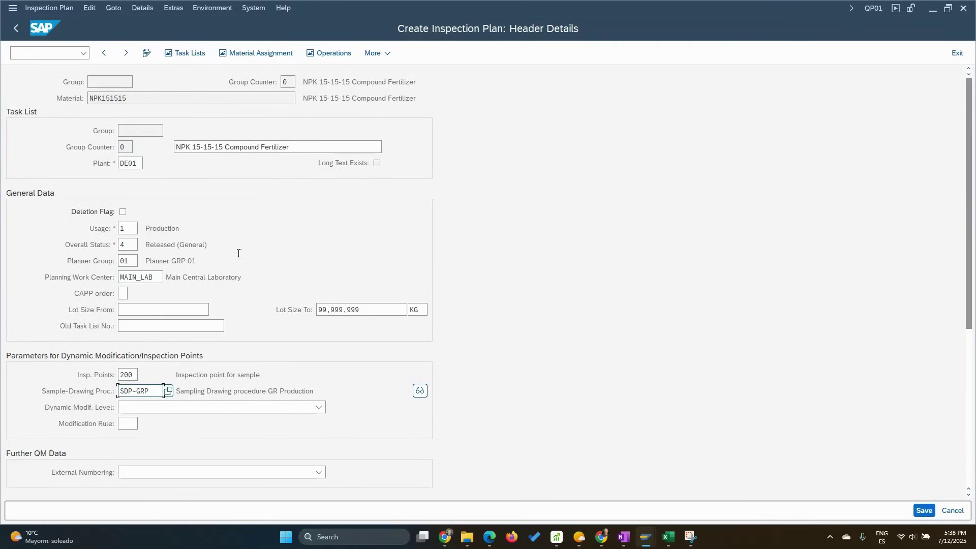